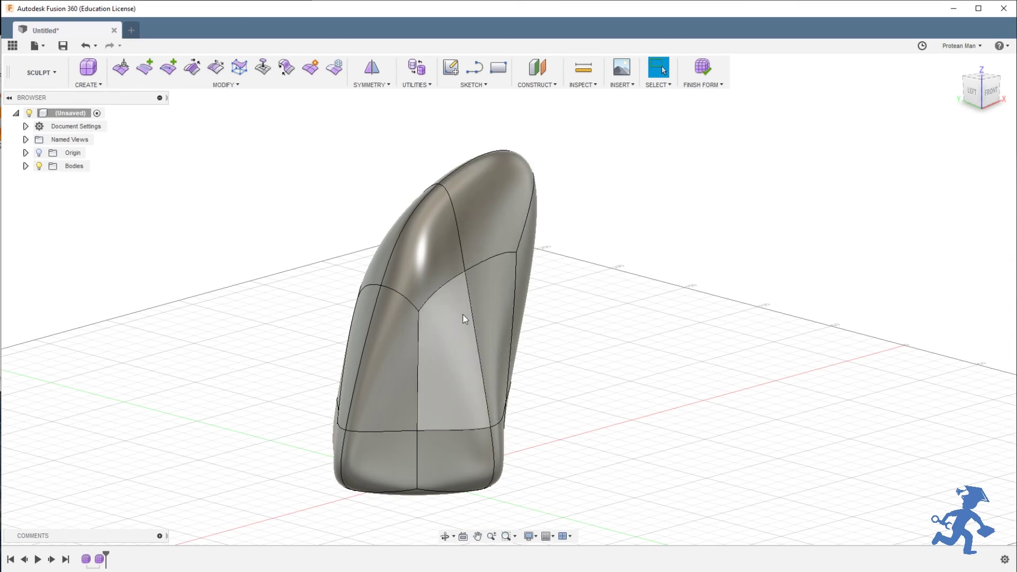
Step: Zoom, pan and orbit the view around to see the back of the fin
scroll(464, 317, up, 2)
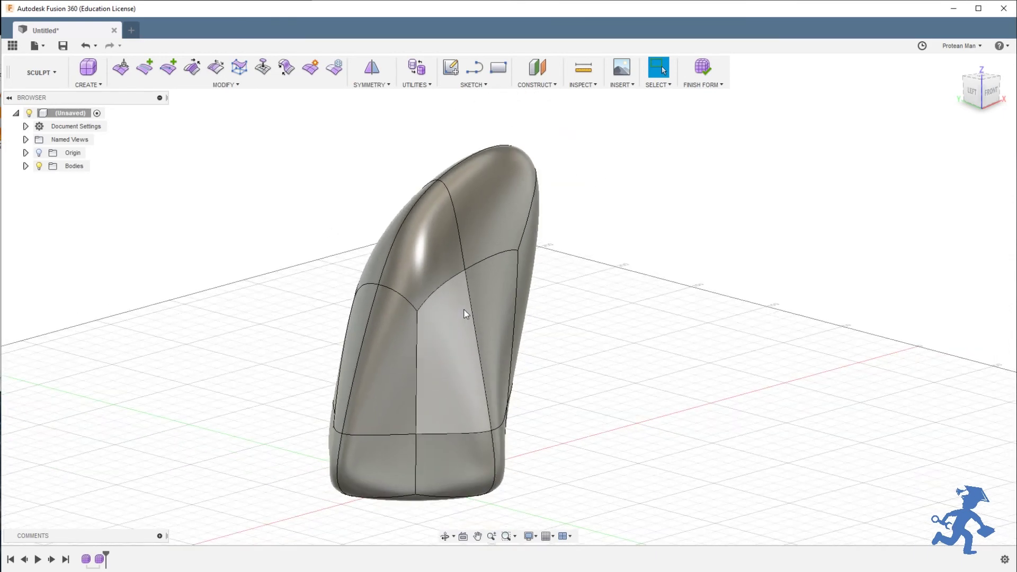
middle_drag(463, 310, 478, 290)
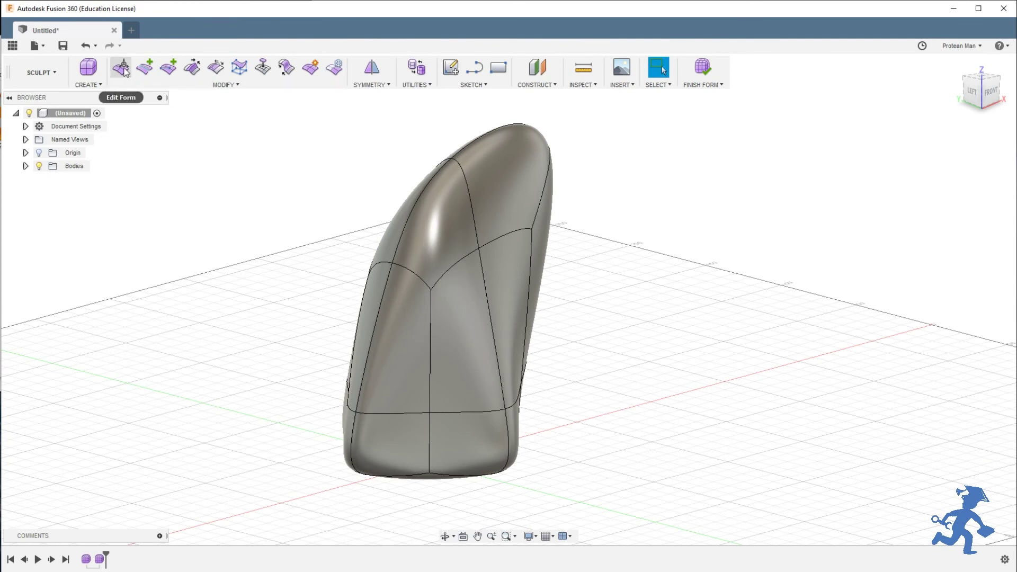
click(184, 85)
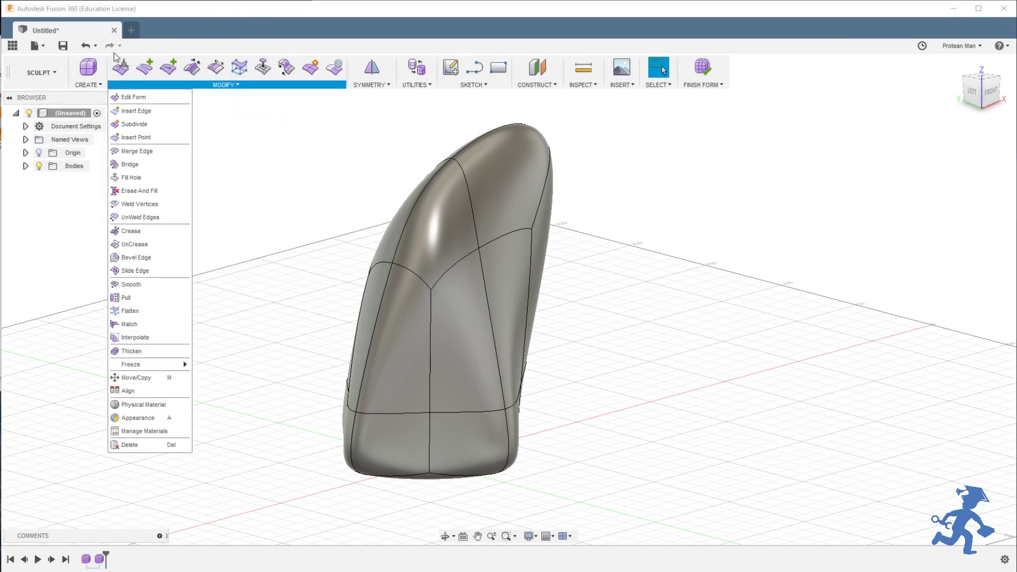
click(195, 125)
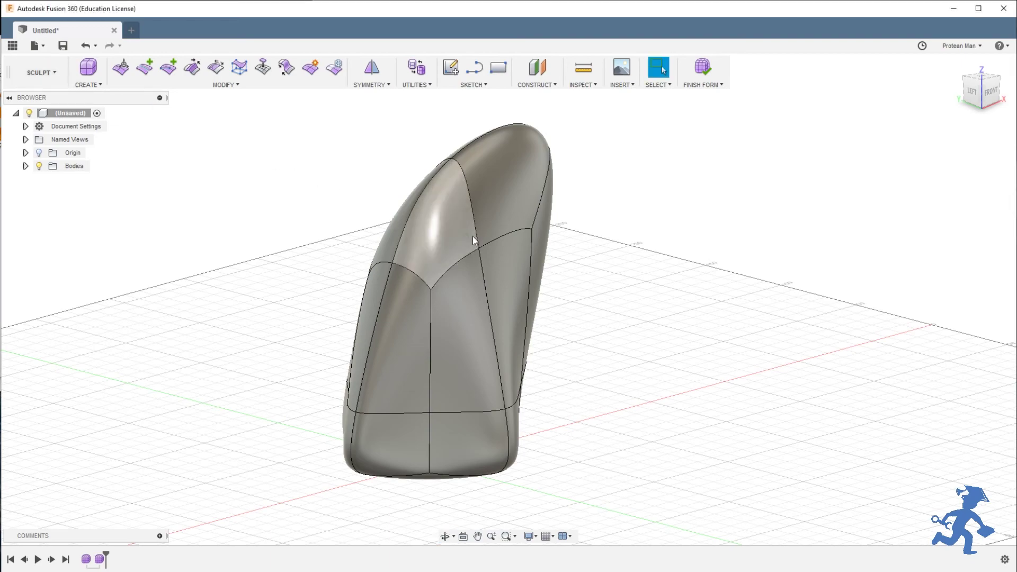
shift+middle_drag(491, 230, 368, 227)
middle_drag(452, 337, 424, 315)
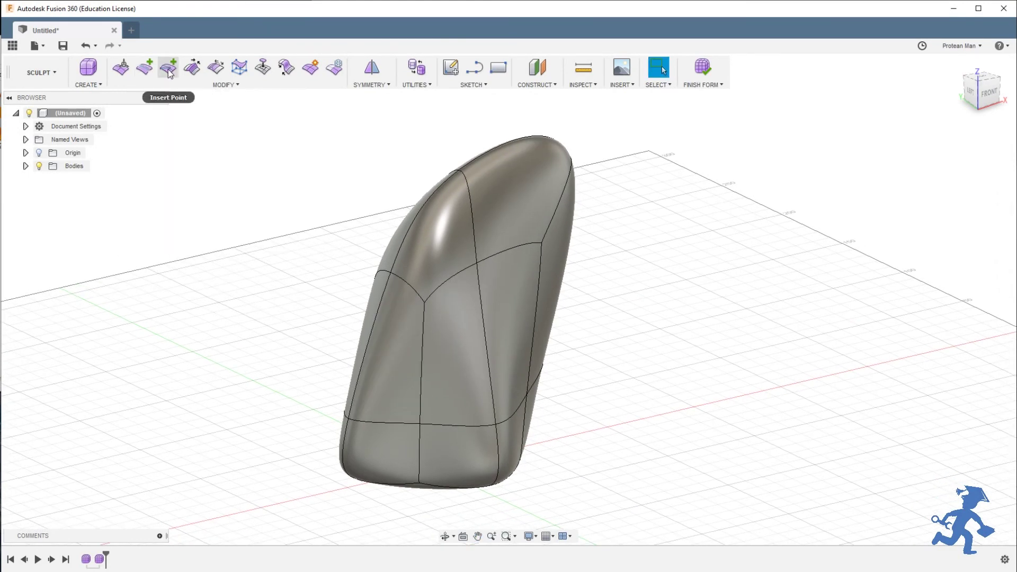
scroll(478, 260, up, 2)
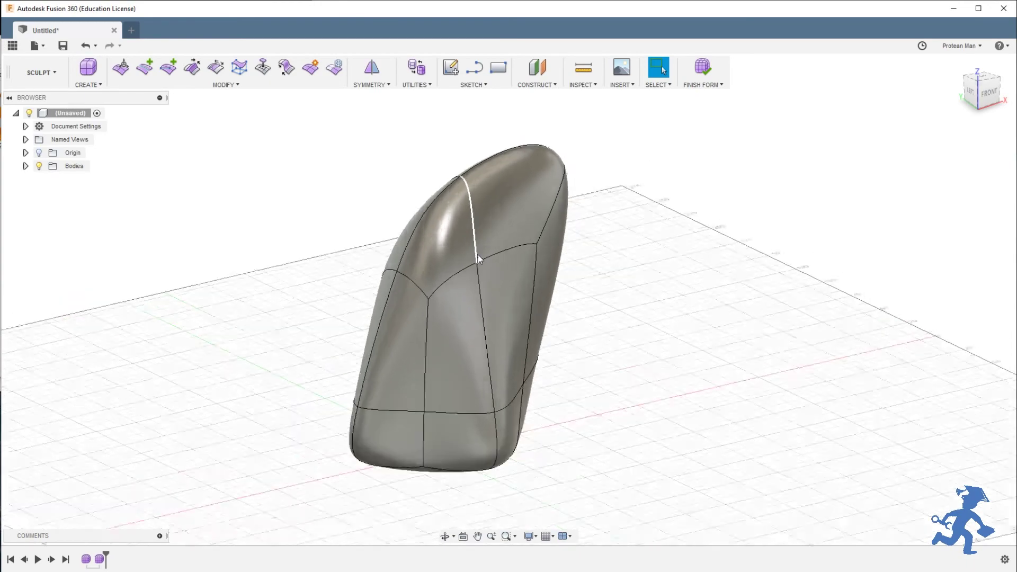
shift+middle_drag(421, 250, 390, 329)
Step: In Edit Form, raise the top ridge edge up and to the right
click(122, 68)
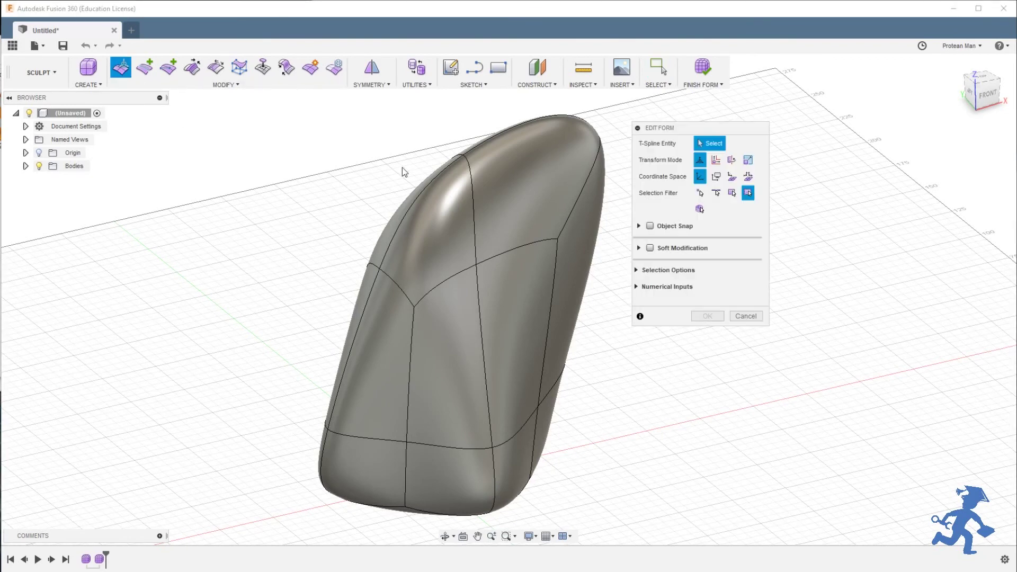
click(455, 167)
middle_drag(551, 121, 438, 199)
drag(324, 274, 488, 103)
scroll(421, 351, down, 2)
scroll(421, 350, down, 2)
Step: Pull the right-side edge left and the top edge up to make the right side vertical, then confirm
shift+middle_drag(421, 351, 495, 361)
click(453, 434)
click(514, 324)
click(514, 324)
drag(522, 331, 474, 335)
click(460, 278)
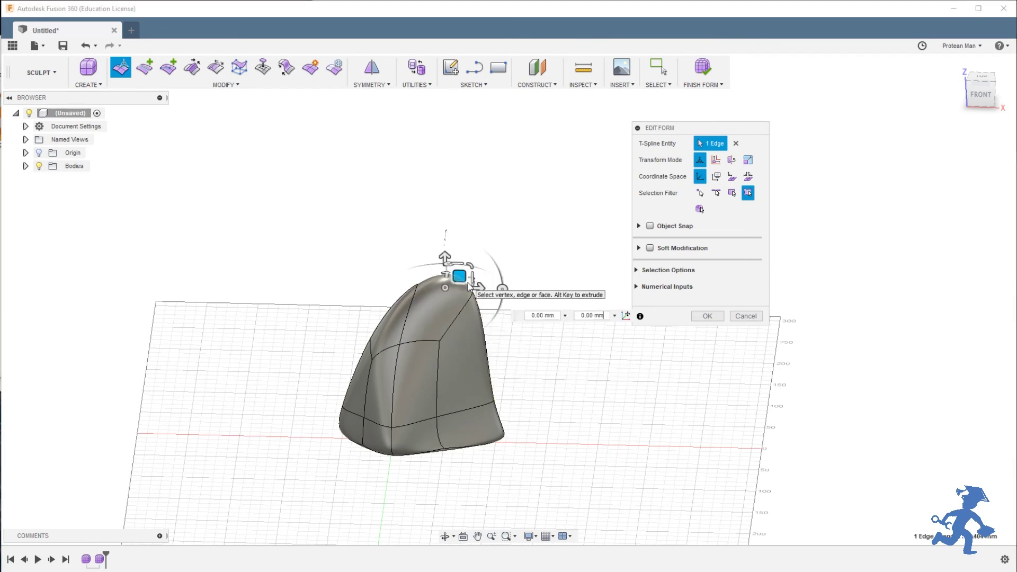
drag(457, 281, 532, 263)
shift+middle_drag(532, 262, 529, 296)
click(707, 316)
scroll(421, 388, down, 2)
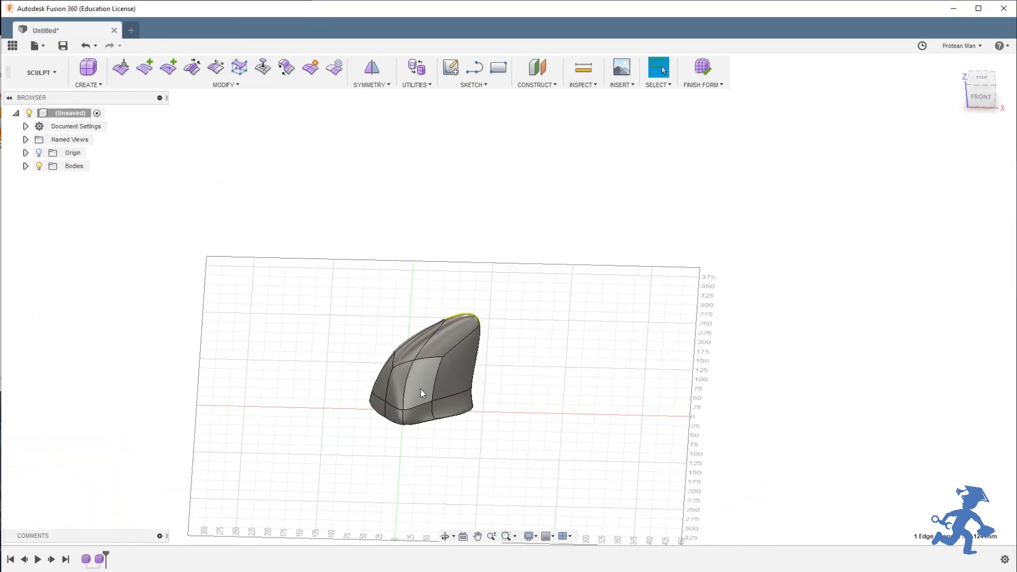
scroll(444, 360, up, 6)
shift+middle_drag(518, 321, 628, 302)
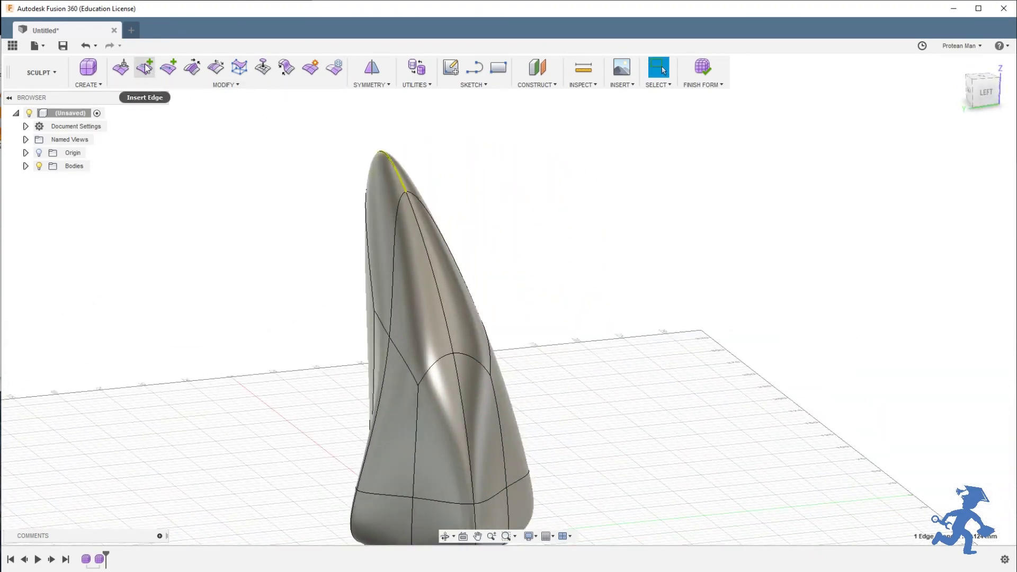
middle_drag(437, 385, 437, 293)
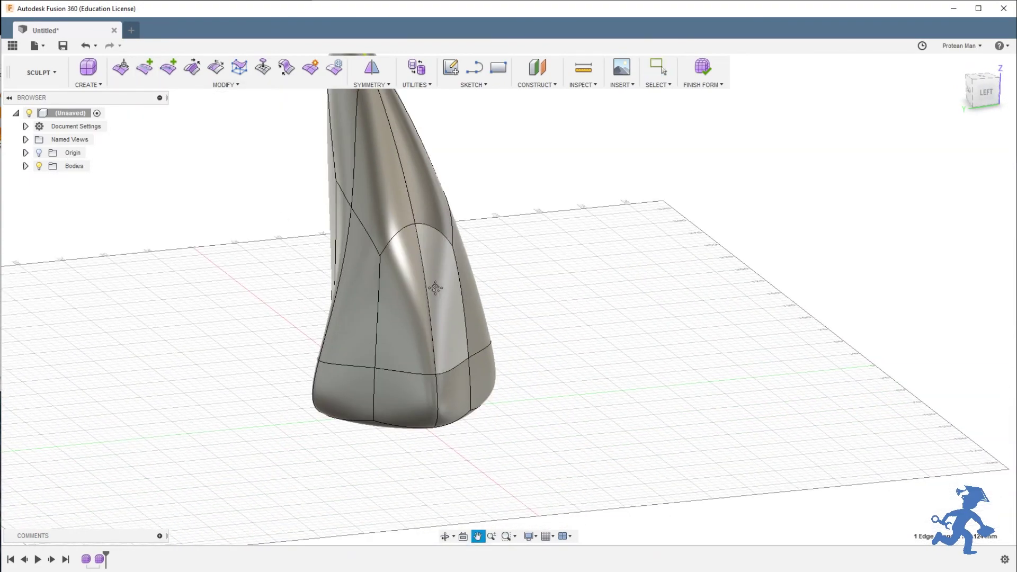
scroll(435, 293, up, 2)
click(433, 252)
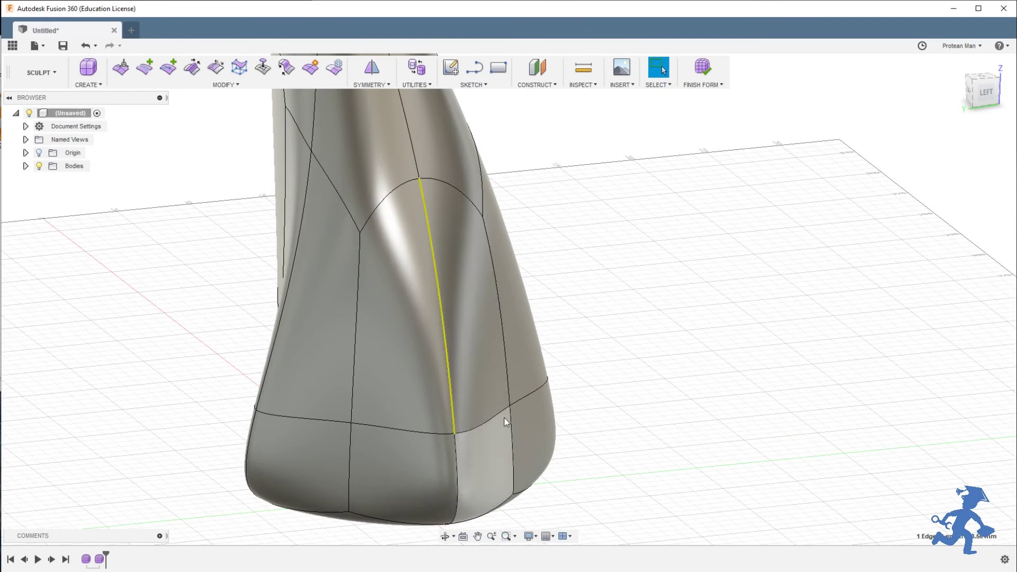
click(354, 304)
click(354, 308)
click(373, 212)
click(351, 211)
click(422, 176)
click(360, 232)
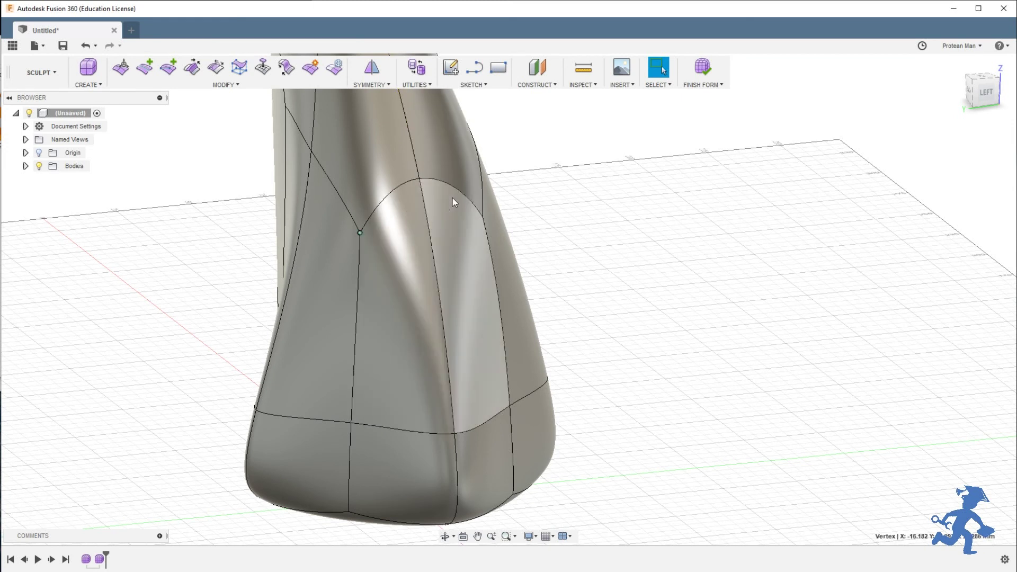
click(481, 217)
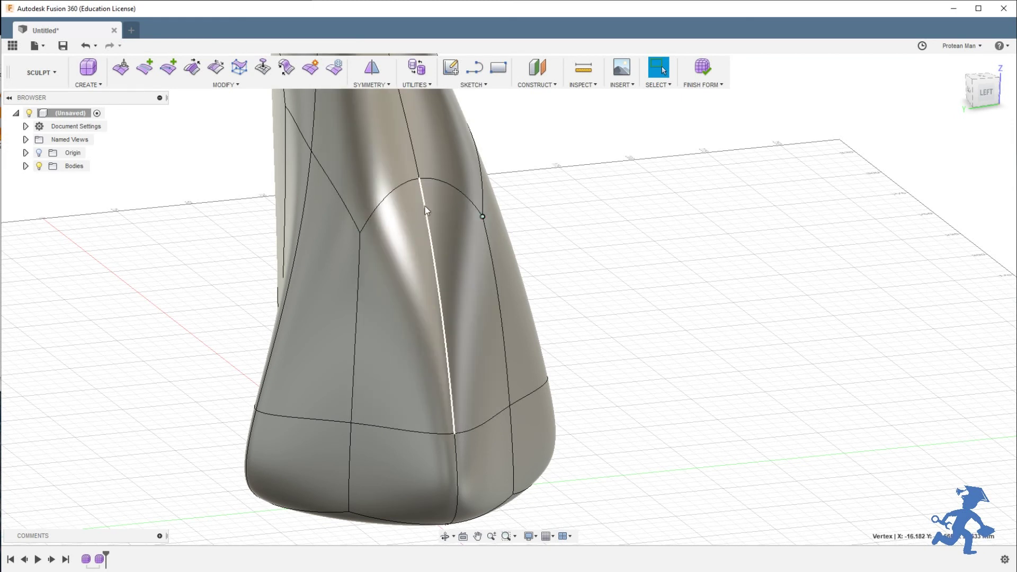
click(419, 179)
shift+middle_drag(365, 253, 387, 281)
scroll(385, 265, up, 3)
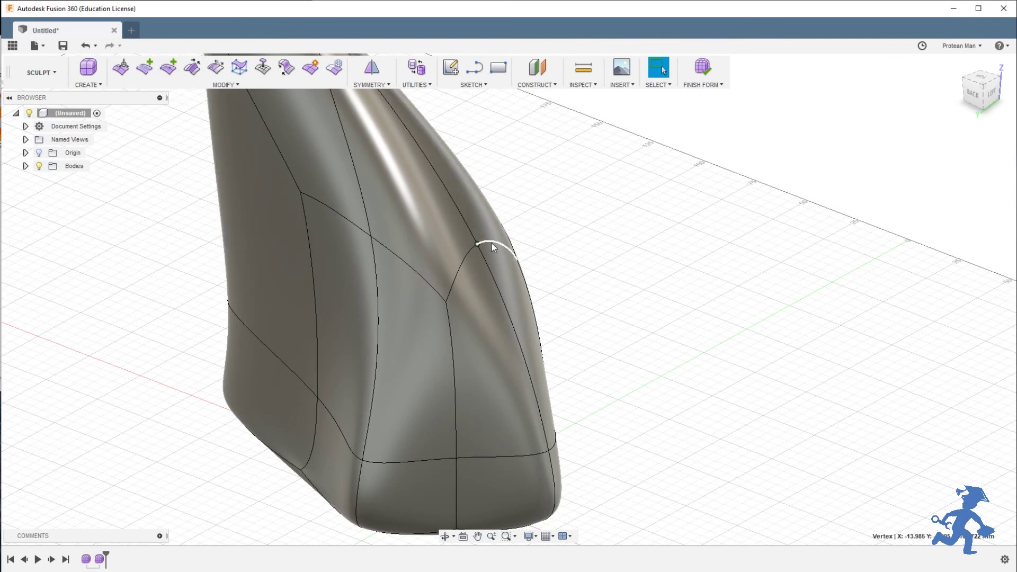
click(477, 244)
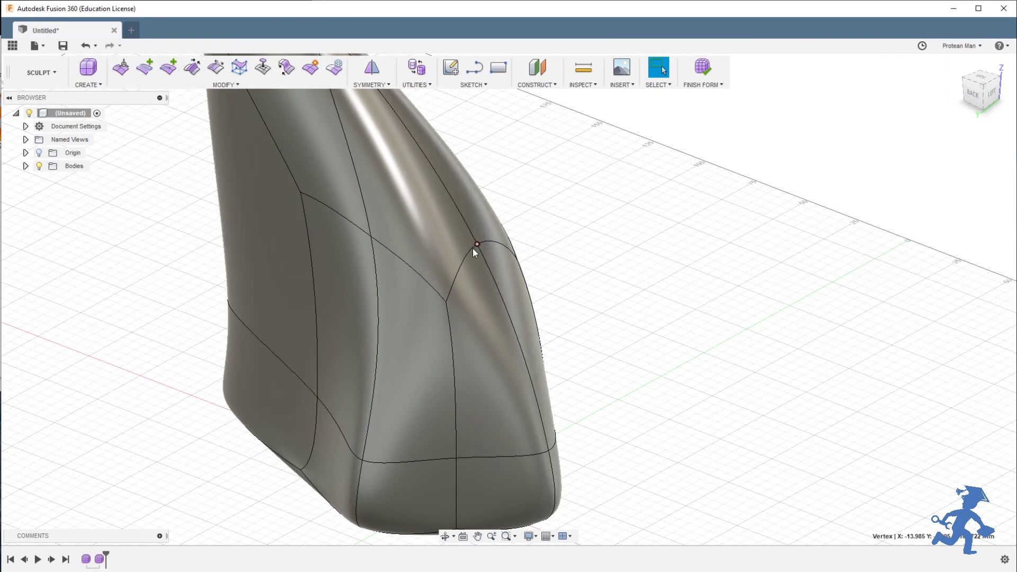
click(371, 237)
Step: Insert a trial point, then undo it with Ctrl+Z
click(168, 67)
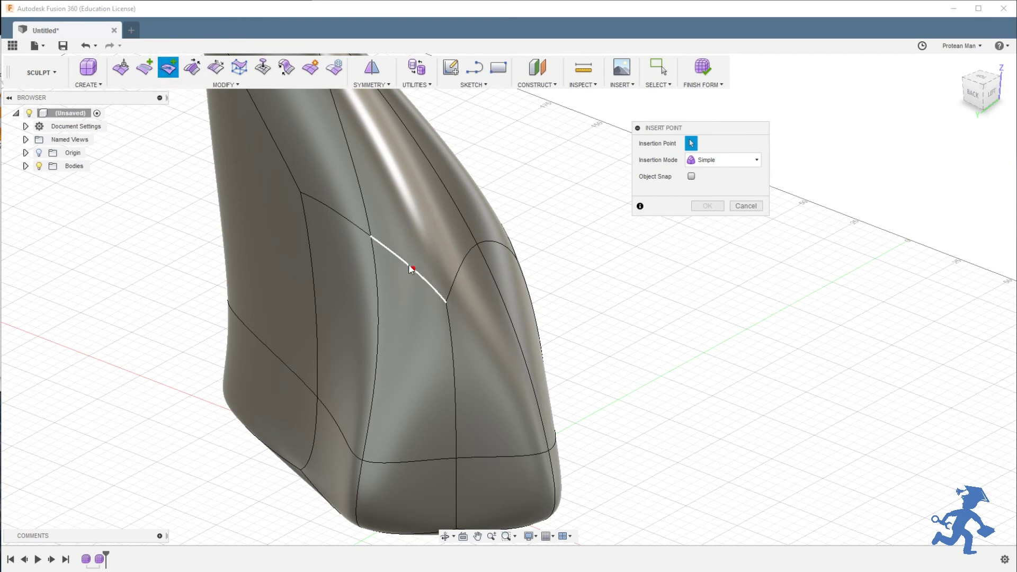
click(707, 206)
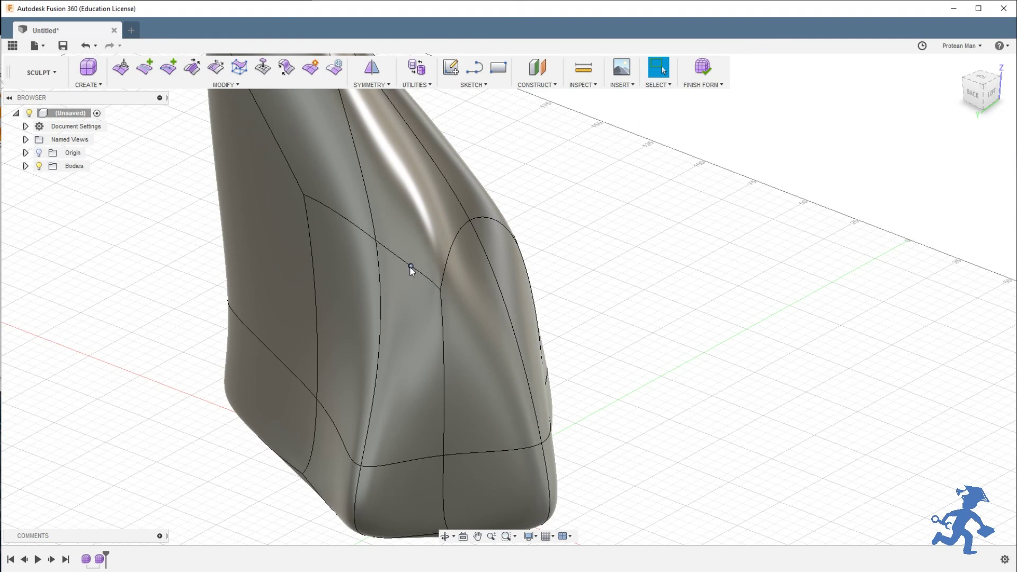
key(ctrl+z)
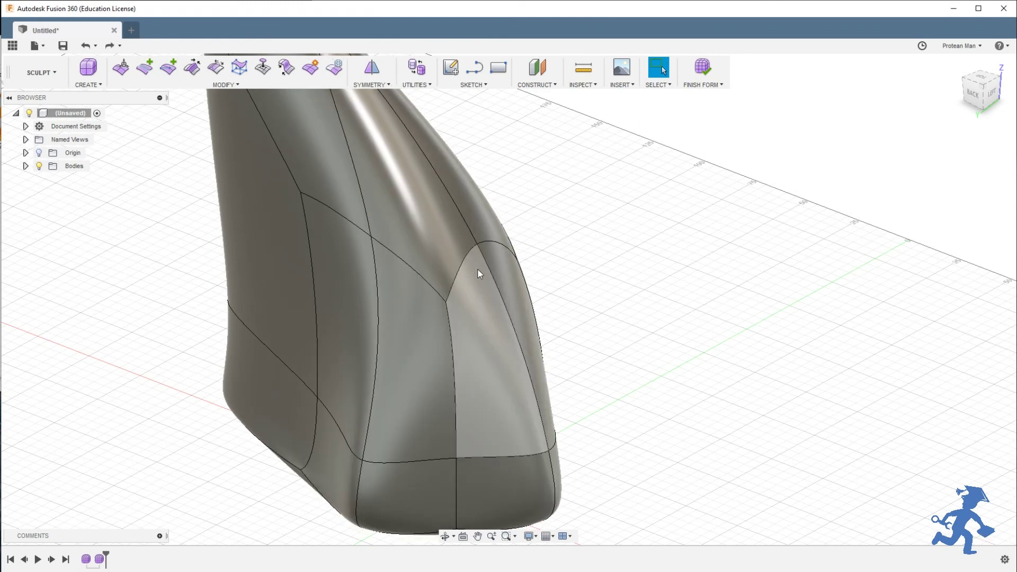
Step: Orbit to face the fin's front and start Insert Edge in Simple, Single-side mode
shift+middle_drag(479, 272, 376, 259)
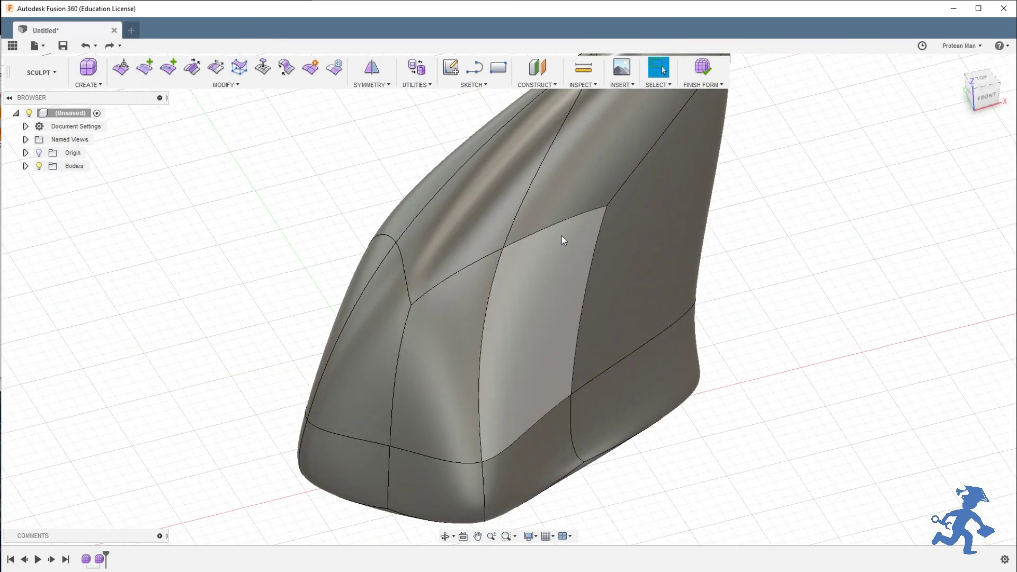
shift+middle_drag(558, 236, 479, 201)
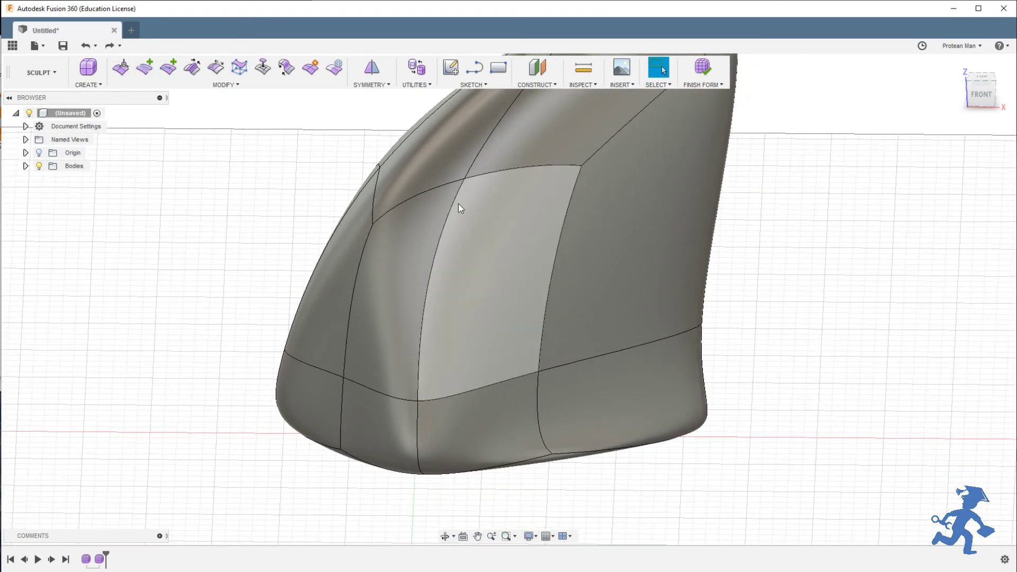
click(144, 69)
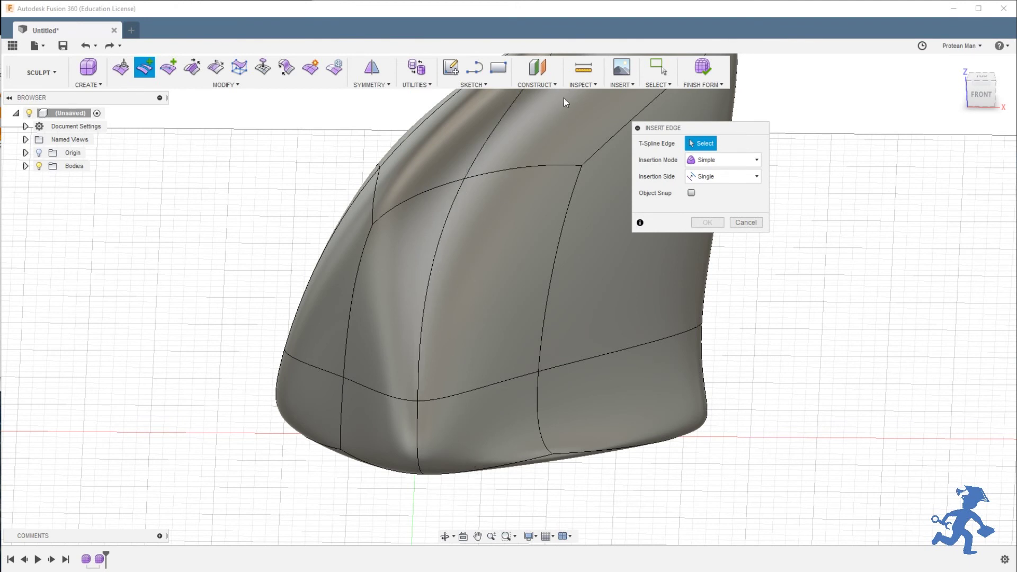
Step: Pick the starting edge and add the upper edges to the new edge loop
click(416, 423)
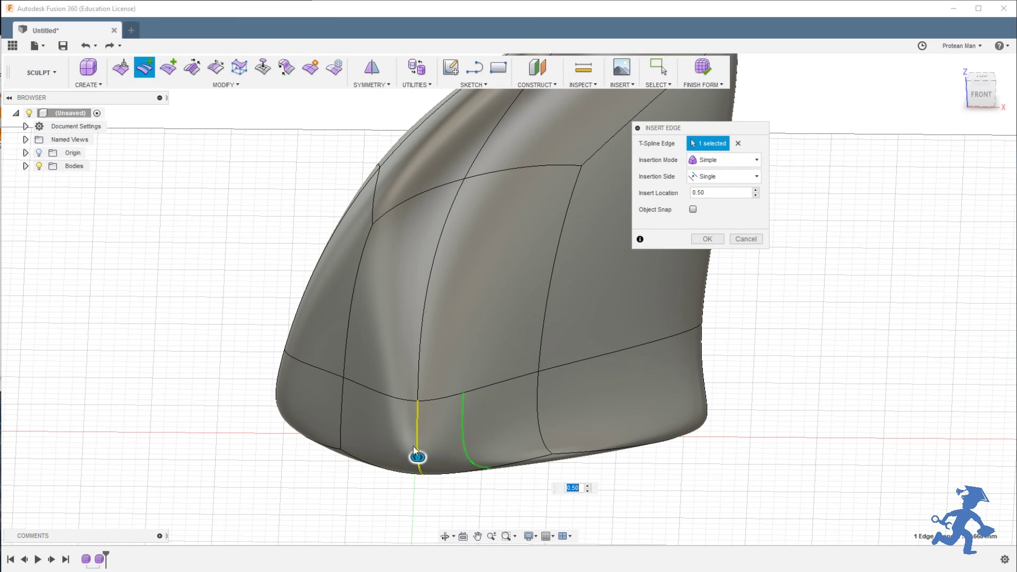
drag(292, 438, 531, 436)
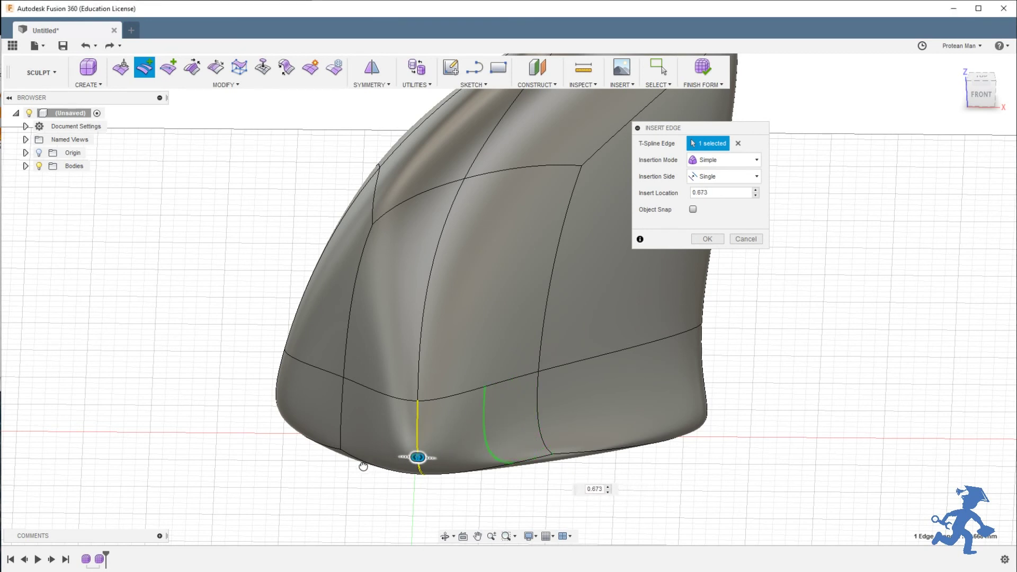
drag(360, 466, 352, 470)
click(419, 355)
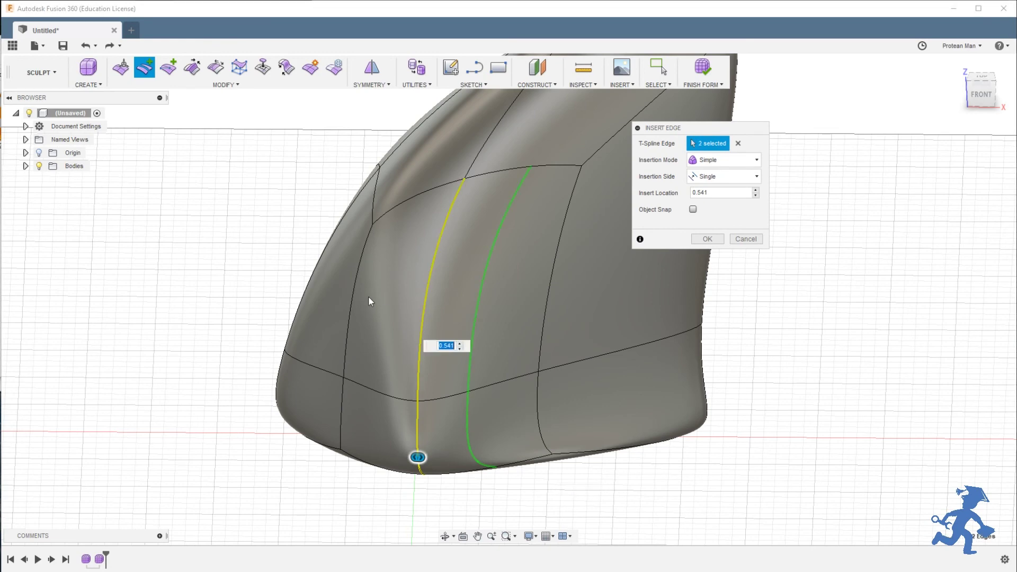
click(493, 131)
middle_drag(493, 131, 404, 233)
shift+middle_drag(532, 277, 473, 249)
click(491, 259)
middle_drag(487, 338, 428, 160)
click(503, 210)
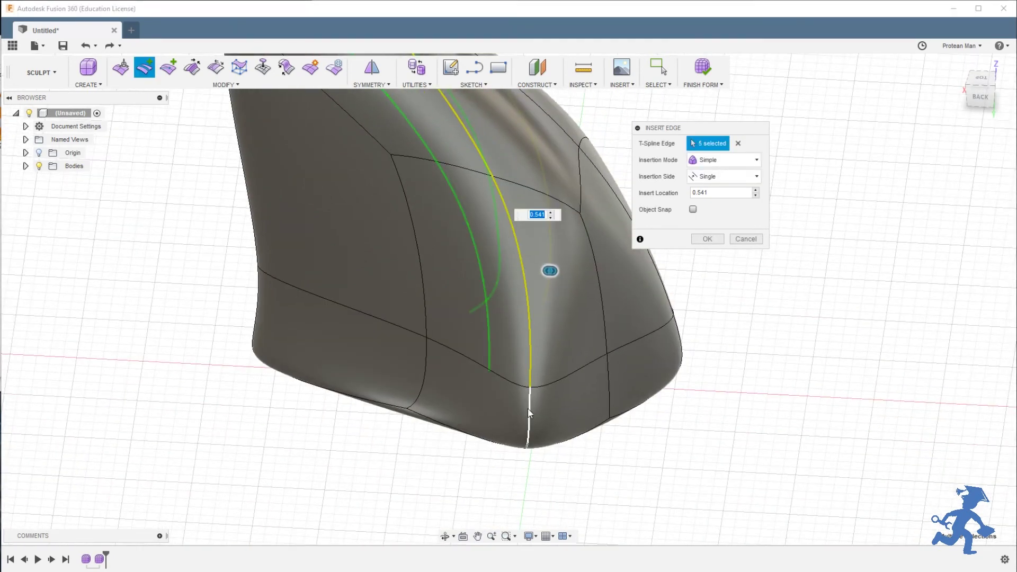
shift+middle_drag(458, 256, 420, 365)
Step: Complete the loop along the lower edges and set Insert Location to -0.304 in Simple mode
click(418, 373)
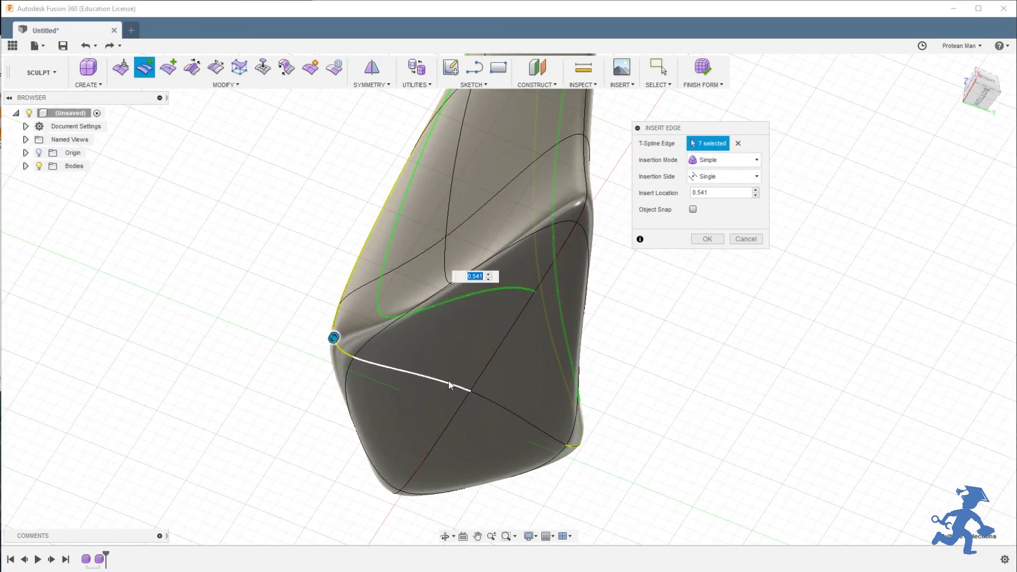
click(494, 405)
shift+middle_drag(404, 340, 405, 456)
drag(405, 457, 618, 465)
shift+middle_drag(488, 334, 529, 355)
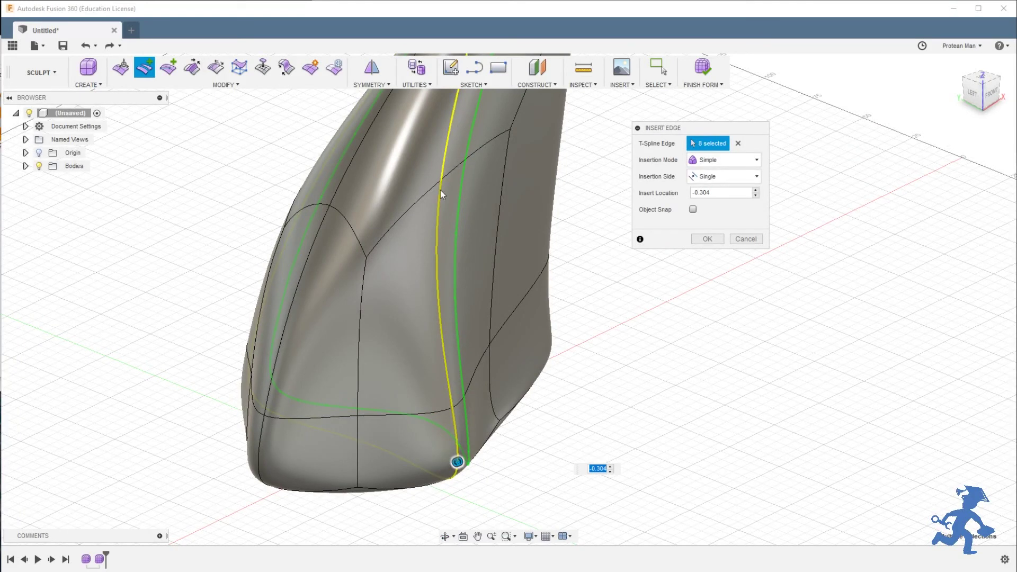
click(699, 160)
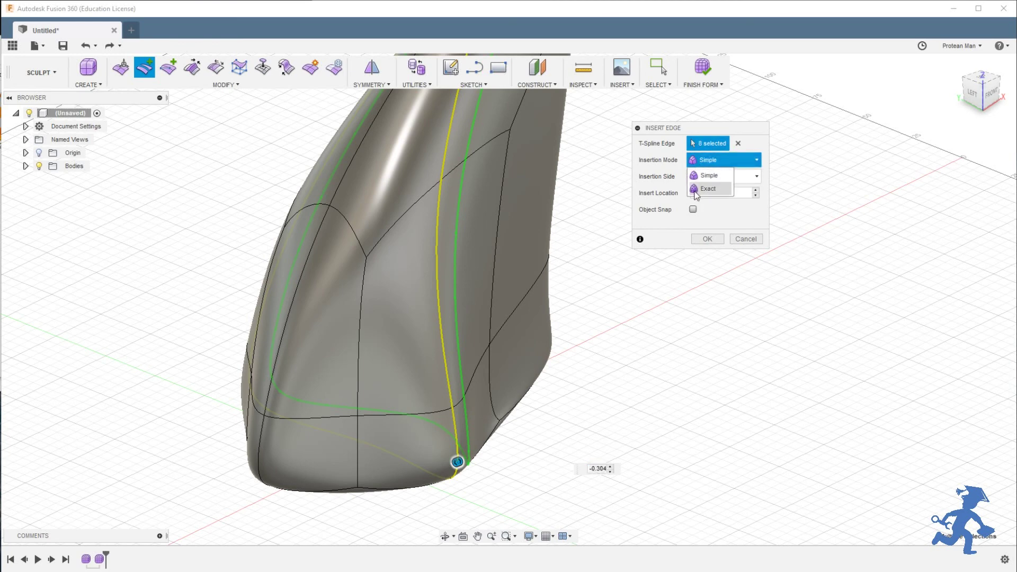
click(662, 147)
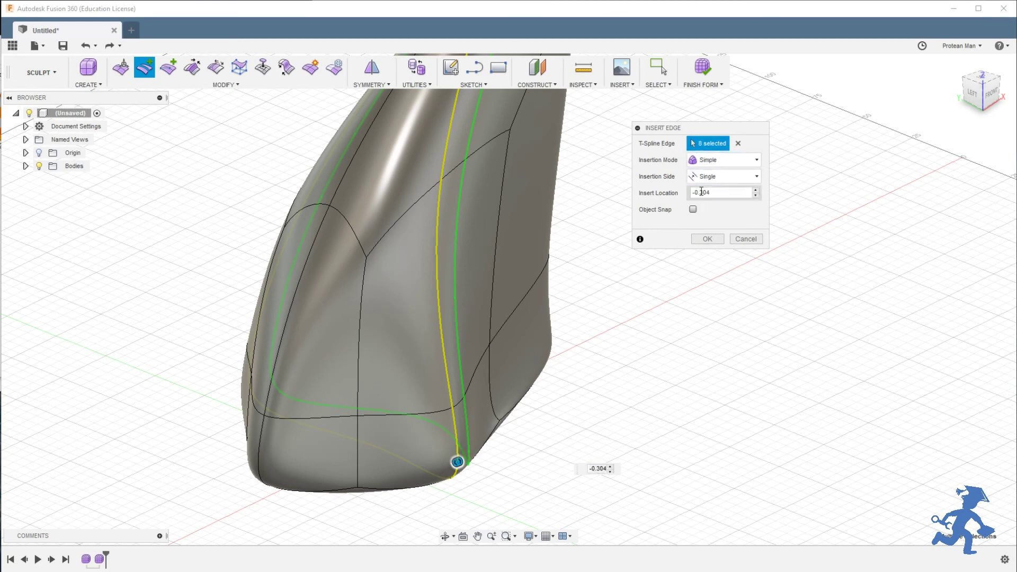
click(706, 239)
shift+middle_drag(508, 261, 454, 247)
Step: Clear the front edge and face selection and start Insert Point in Simple mode
click(445, 233)
click(453, 241)
click(263, 177)
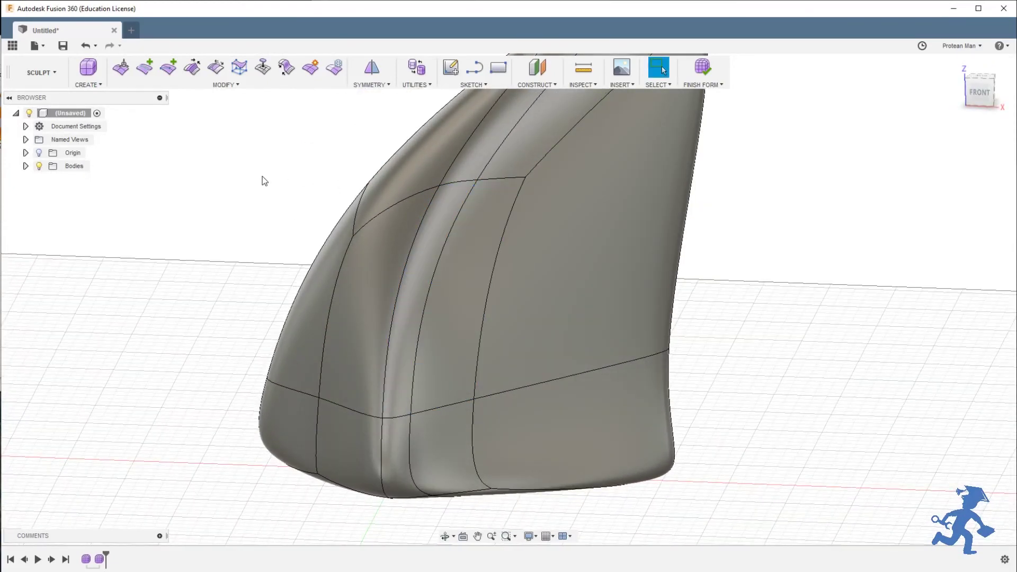
click(168, 67)
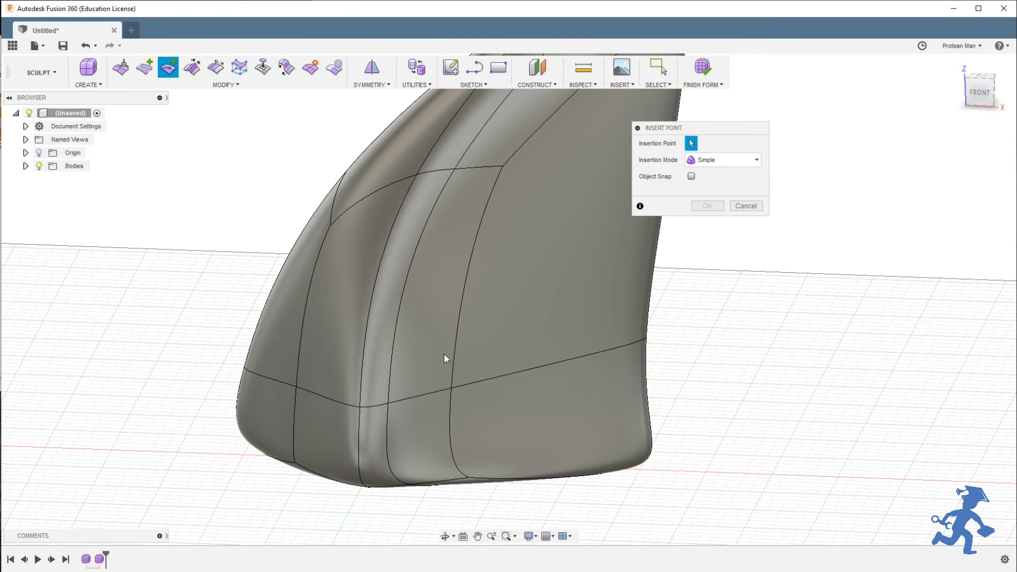
Step: Join a point on the bottom edge to a matching point on the upper edge
shift+middle_drag(346, 317, 376, 297)
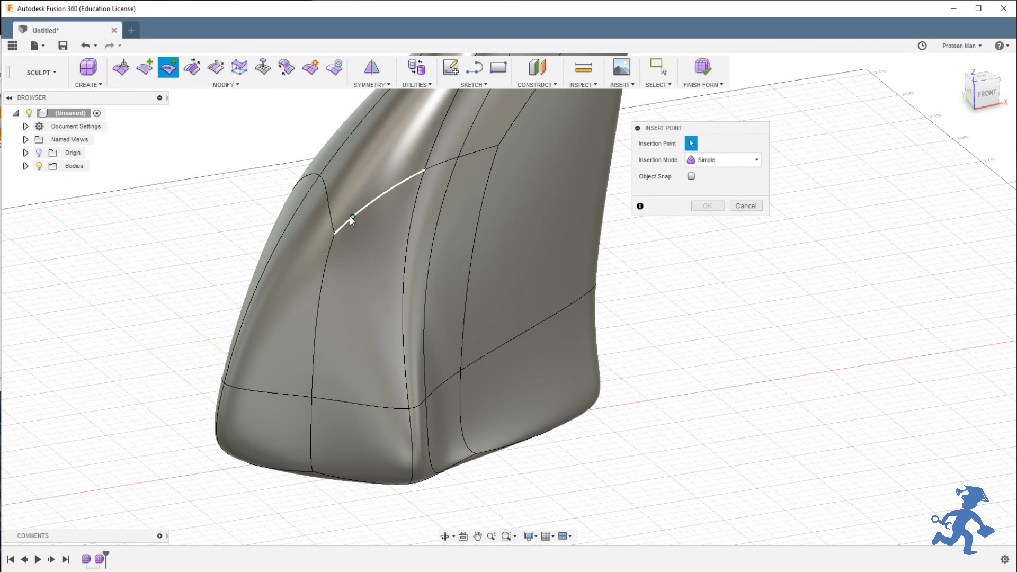
click(395, 407)
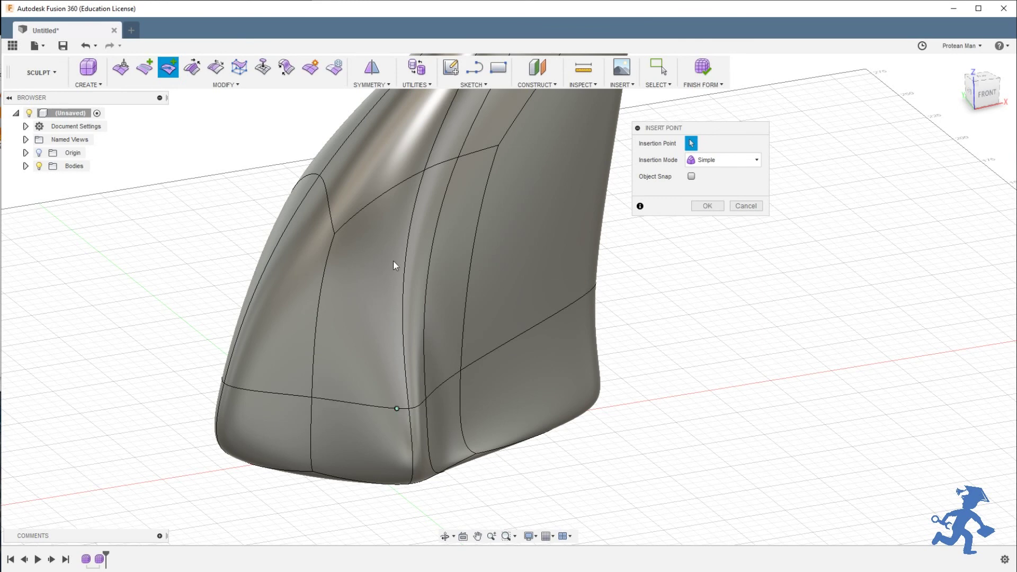
click(347, 221)
Step: Orbit to the other side of the fin, place a point, and undo the misplaced one
shift+middle_drag(320, 264, 357, 259)
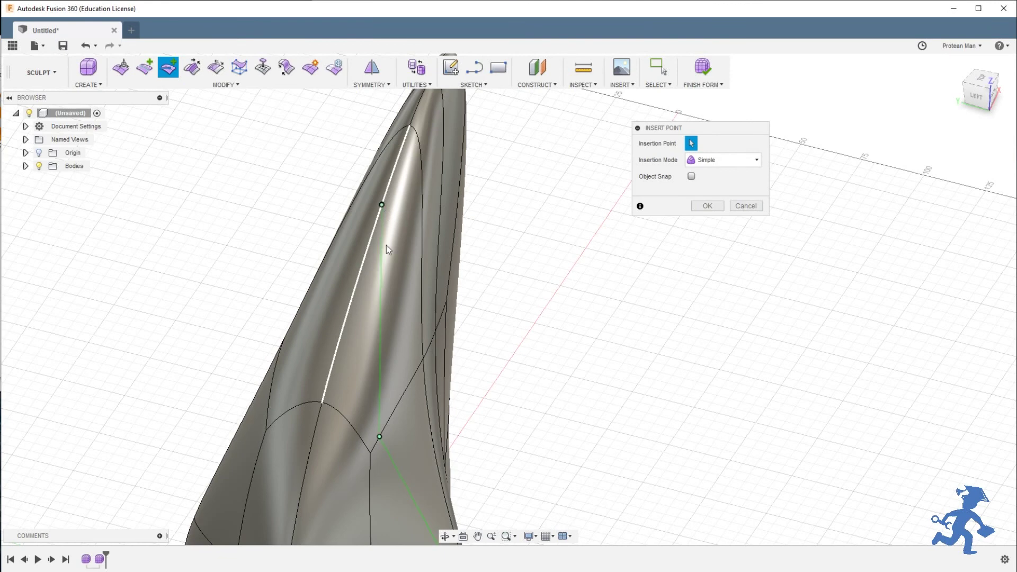
shift+middle_drag(397, 401, 394, 312)
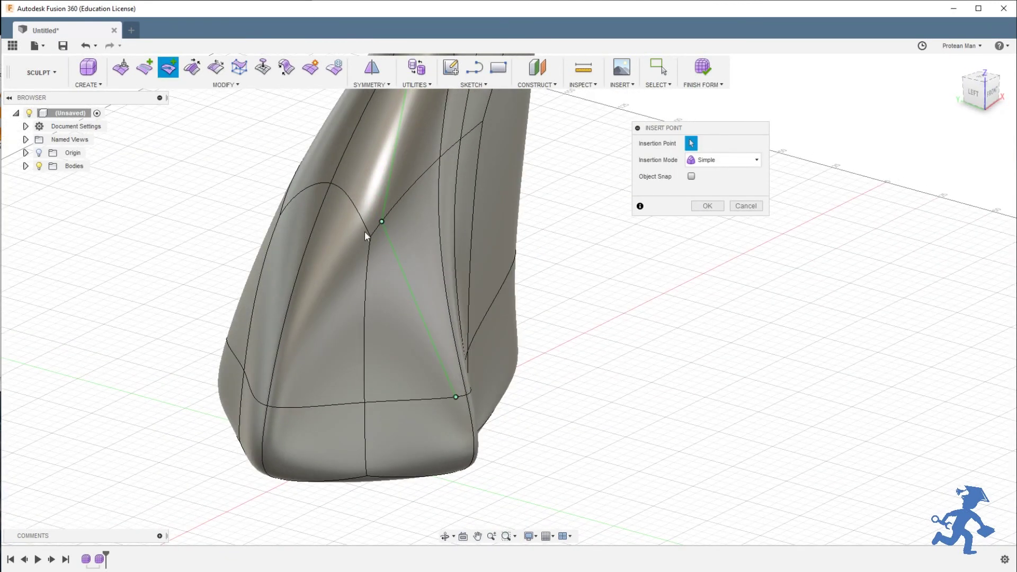
middle_drag(363, 229, 368, 405)
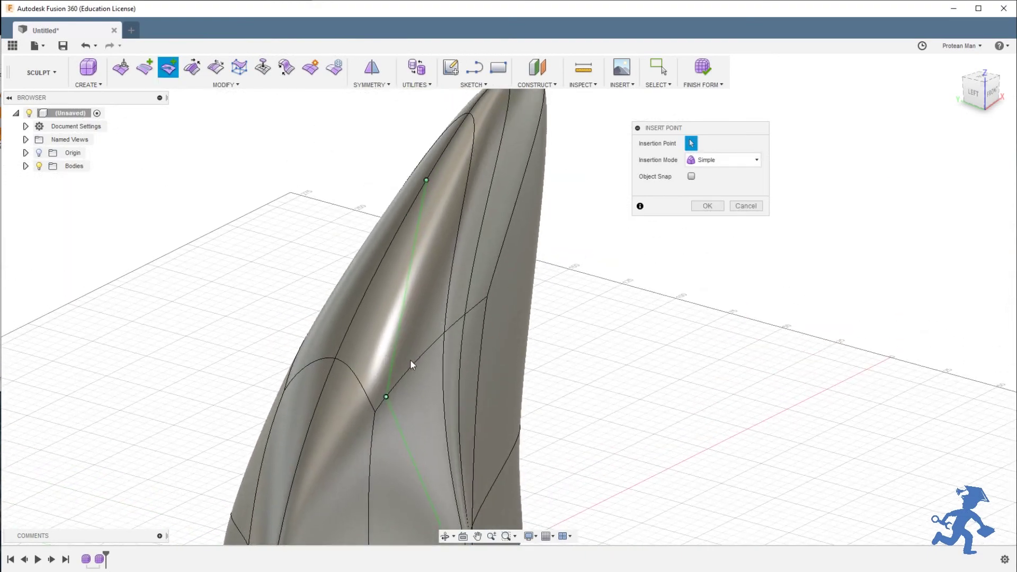
shift+middle_drag(412, 364, 411, 396)
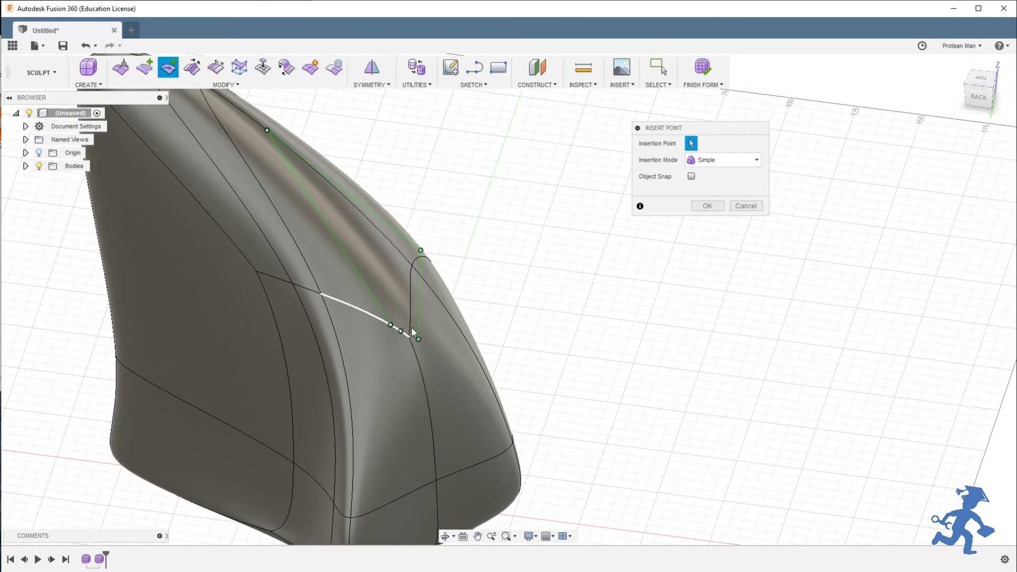
middle_drag(417, 337, 429, 296)
shift+middle_drag(468, 240, 390, 250)
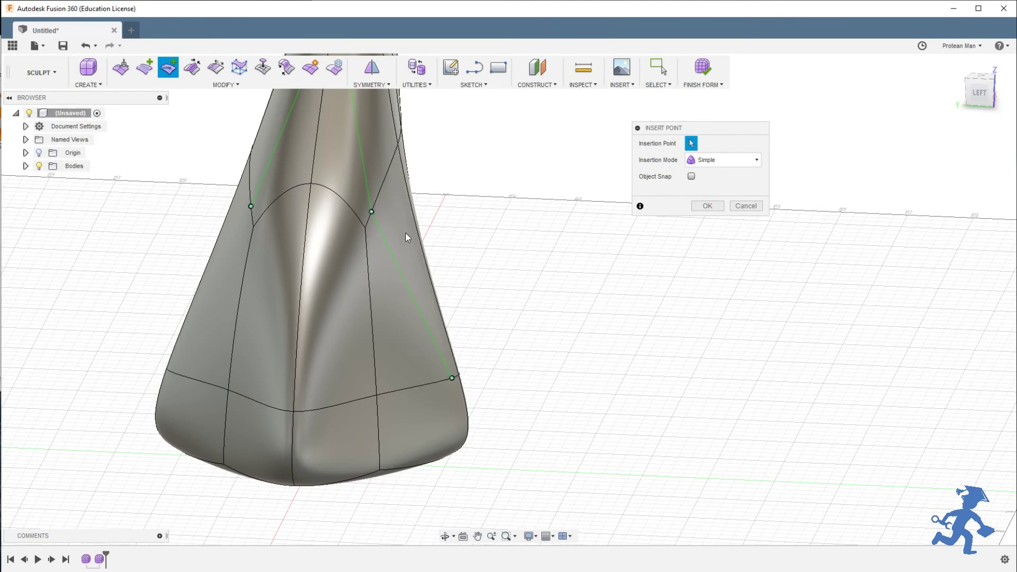
middle_drag(377, 207, 397, 263)
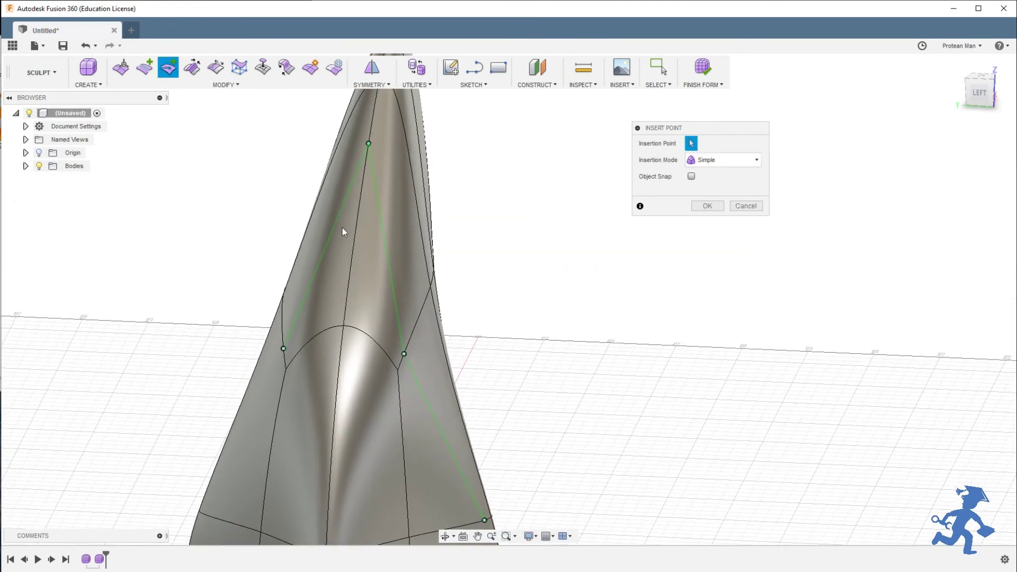
middle_drag(446, 481, 492, 444)
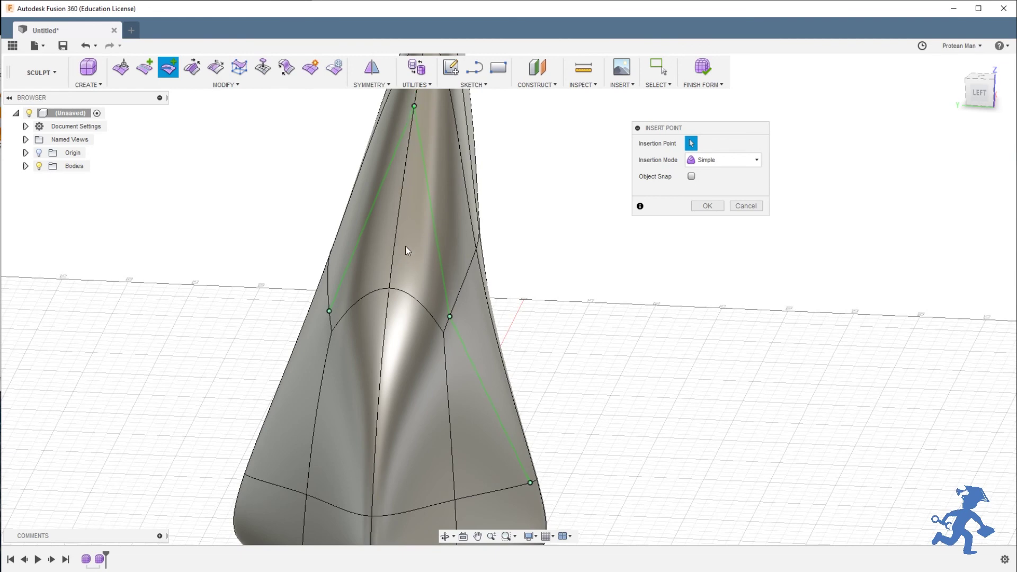
mouse_move(428, 304)
shift+middle_down()
mouse_move(388, 281)
mouse_move(416, 289)
shift+middle_up()
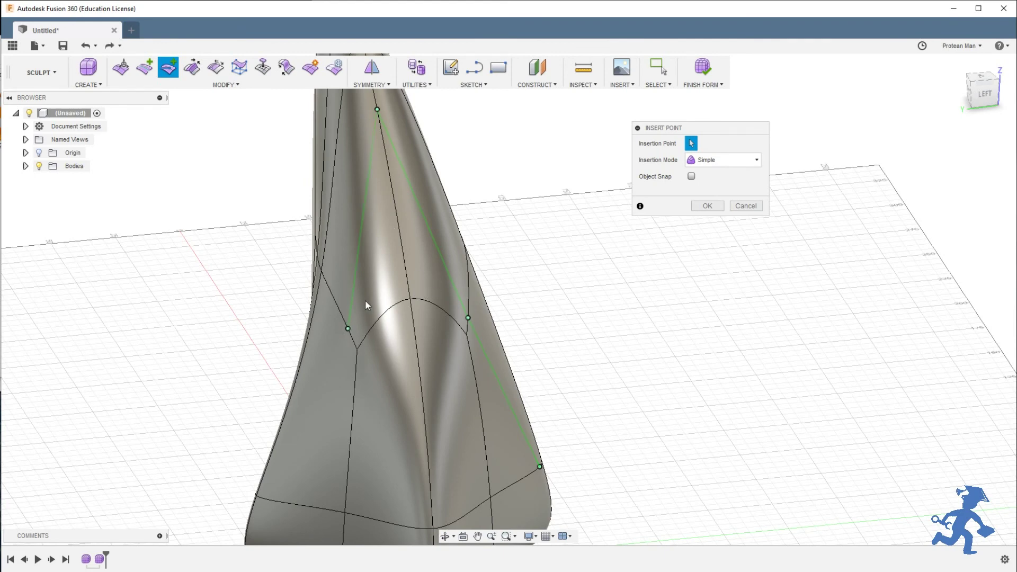
click(412, 331)
mouse_move(397, 380)
shift+middle_down()
mouse_move(404, 356)
mouse_move(390, 364)
shift+middle_up()
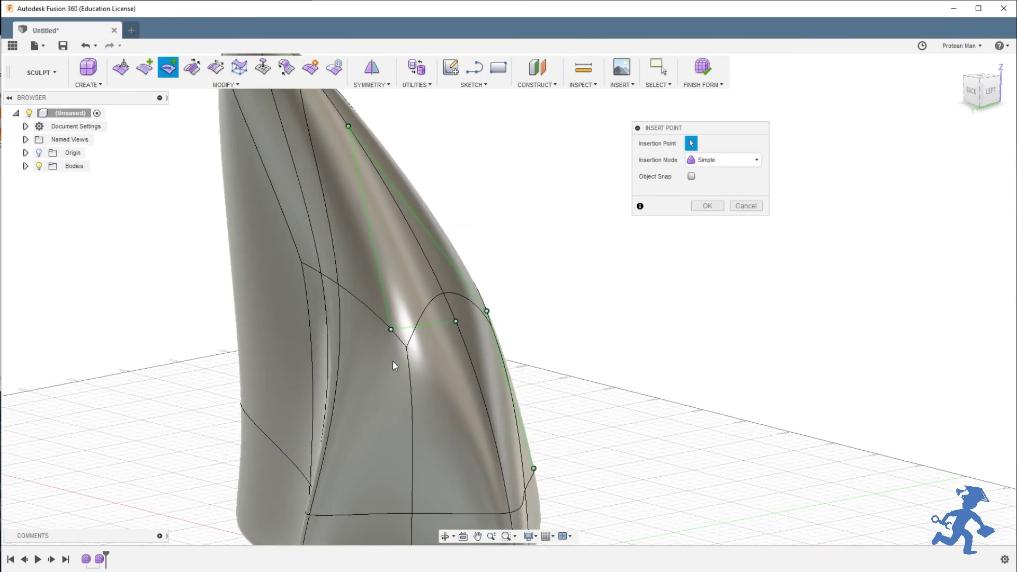
key(ctrl+z)
middle_drag(395, 453, 430, 392)
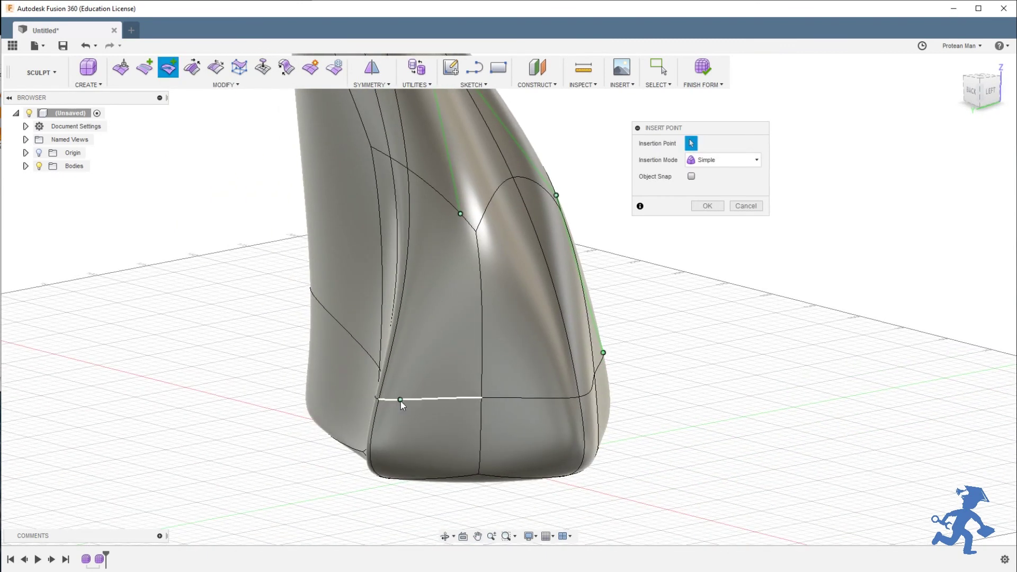
shift+middle_drag(557, 361, 466, 371)
Step: Confirm the inserted points and orbit to show the fin's broad side
click(701, 209)
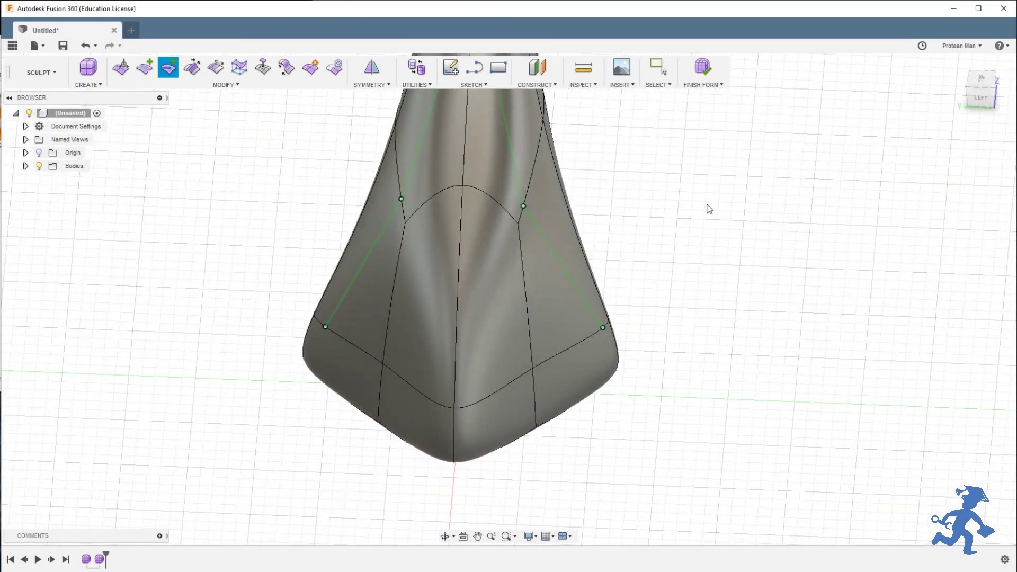
shift+middle_drag(524, 302, 474, 293)
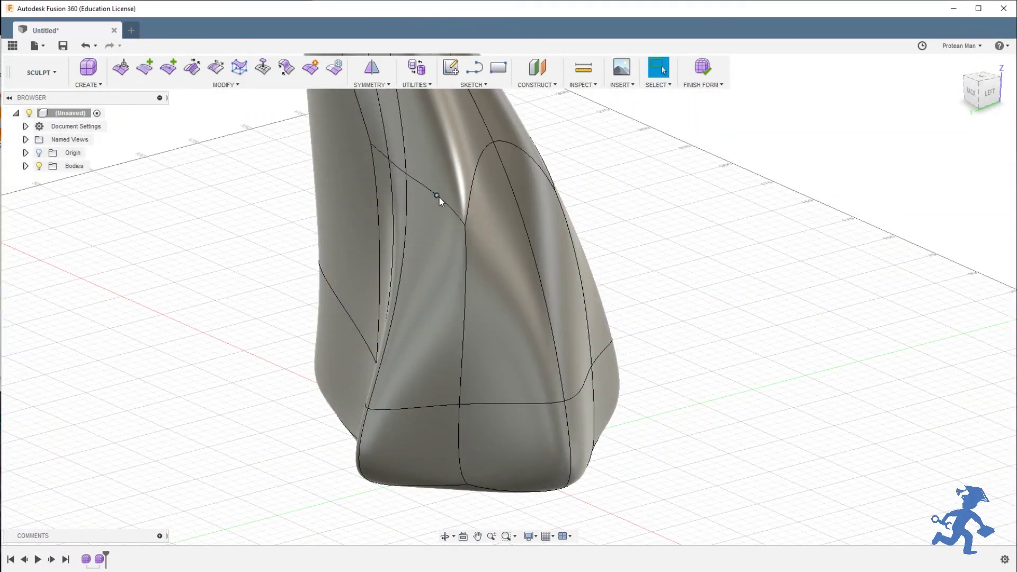
shift+middle_drag(441, 199, 441, 192)
shift+middle_drag(457, 372, 443, 294)
shift+middle_drag(501, 355, 419, 359)
Step: Insert an edge from a point on the lower edge to one on the upper edge
click(169, 68)
click(402, 485)
click(440, 241)
click(708, 206)
middle_drag(707, 206, 699, 216)
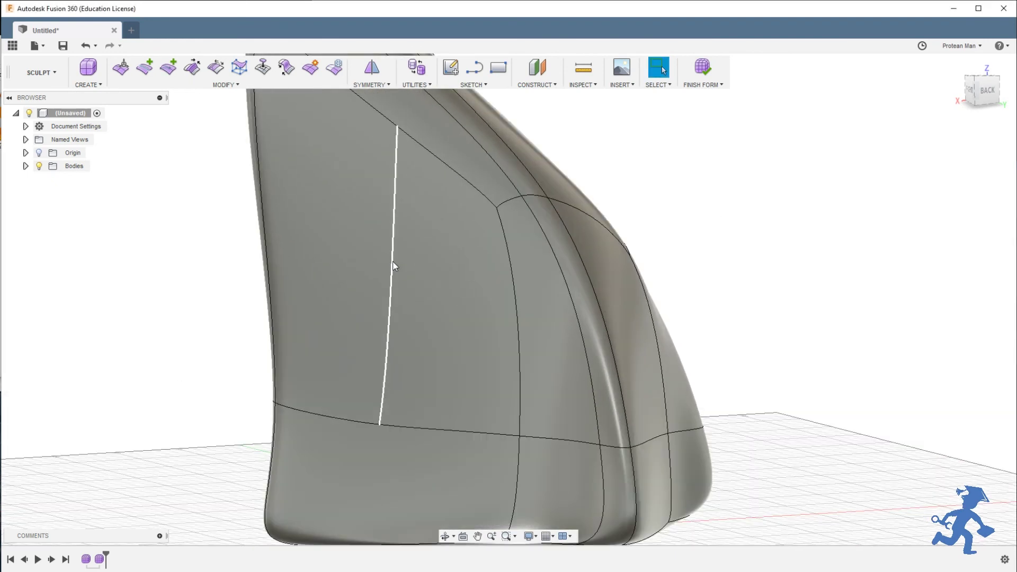
Step: Select the fin's upper faces and redo the last undone mesh edit
click(393, 268)
scroll(395, 270, down, 2)
scroll(396, 286, up, 3)
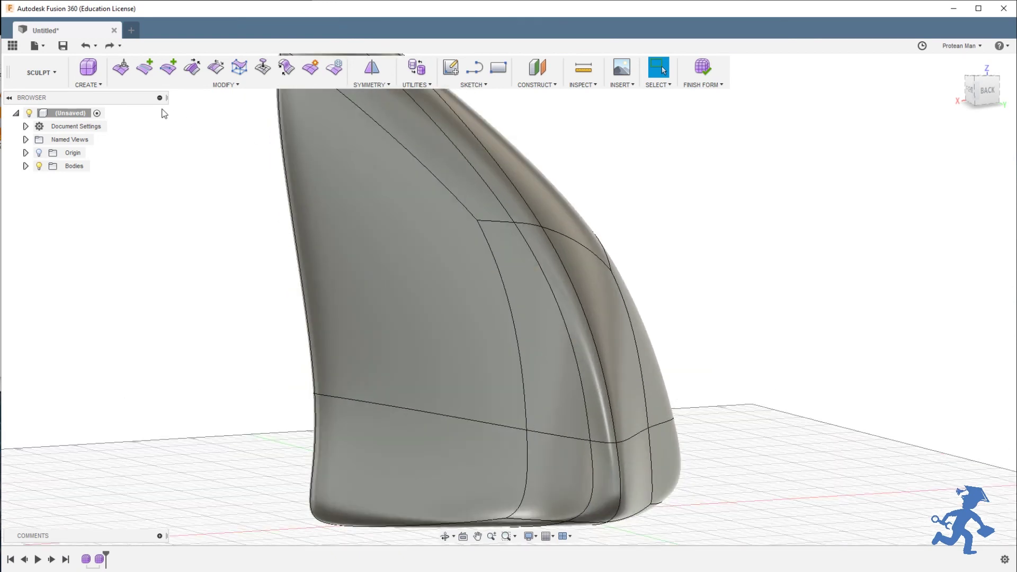
click(110, 48)
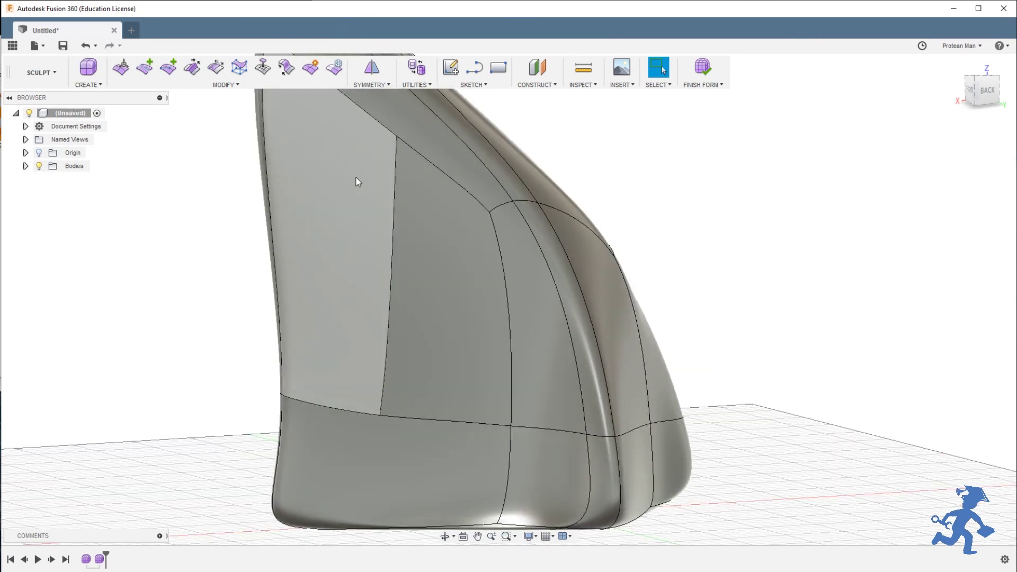
scroll(355, 182, up, 2)
Step: With Insert Point, join a point on the fin's lower edge to the upper vertex
click(168, 68)
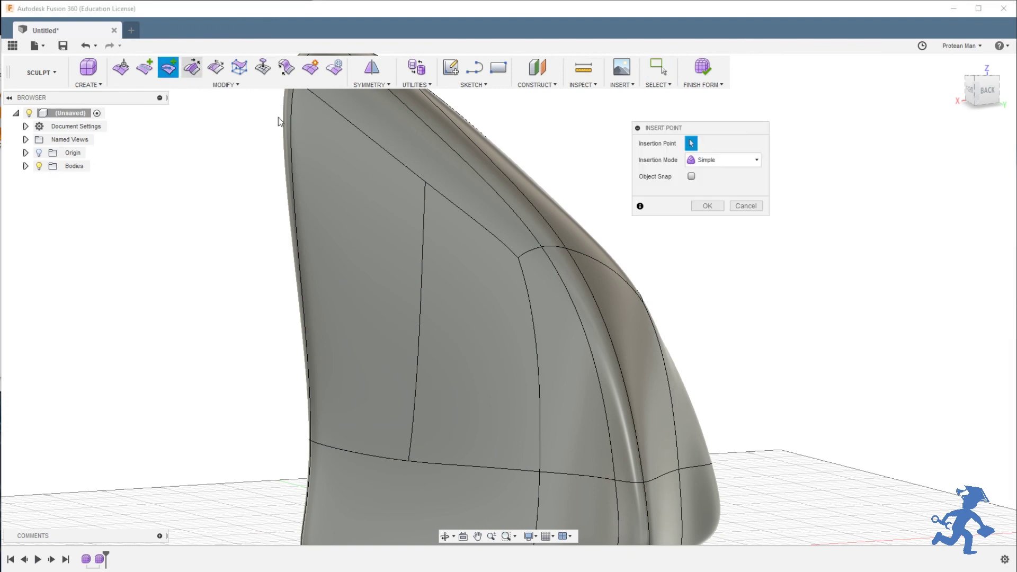
shift+middle_drag(393, 167, 544, 280)
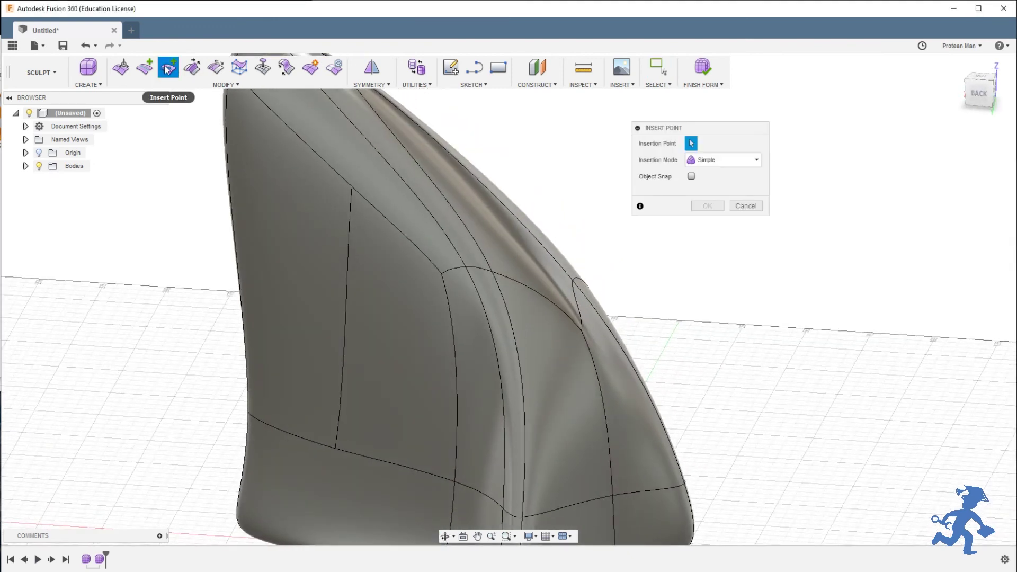
middle_drag(411, 313, 411, 254)
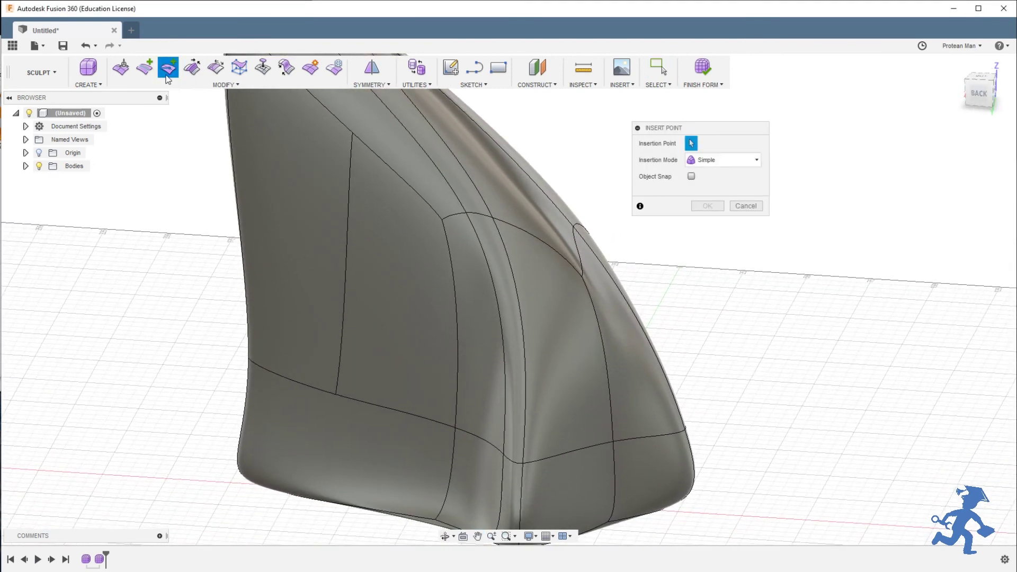
click(335, 394)
click(445, 220)
click(707, 206)
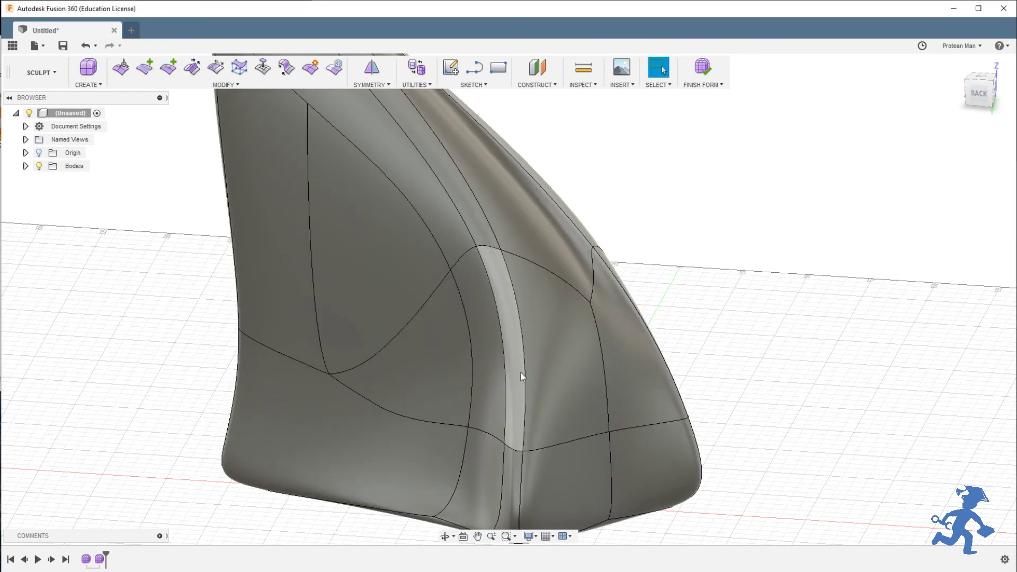
click(448, 318)
click(379, 289)
key(Escape)
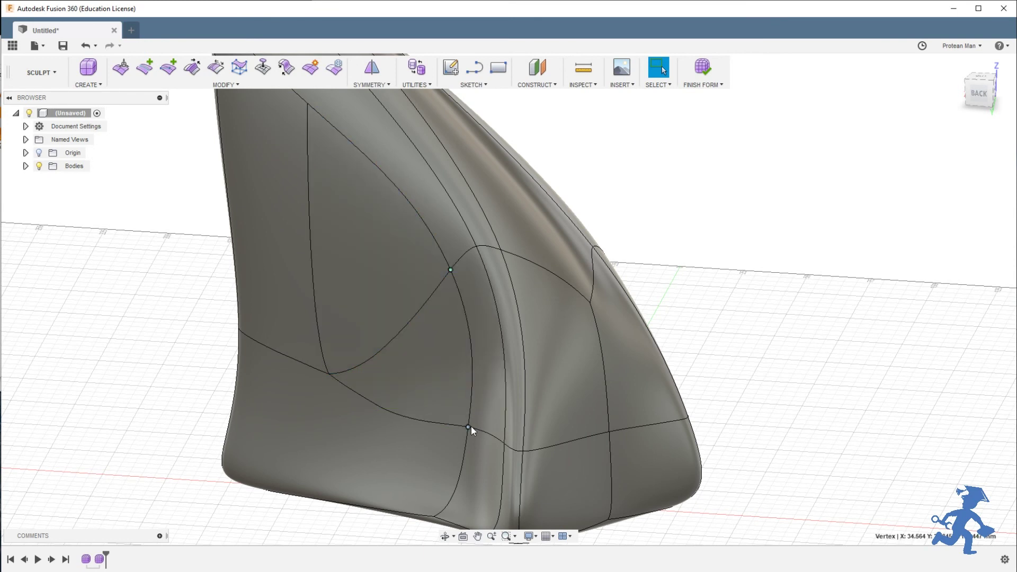
click(450, 408)
click(329, 374)
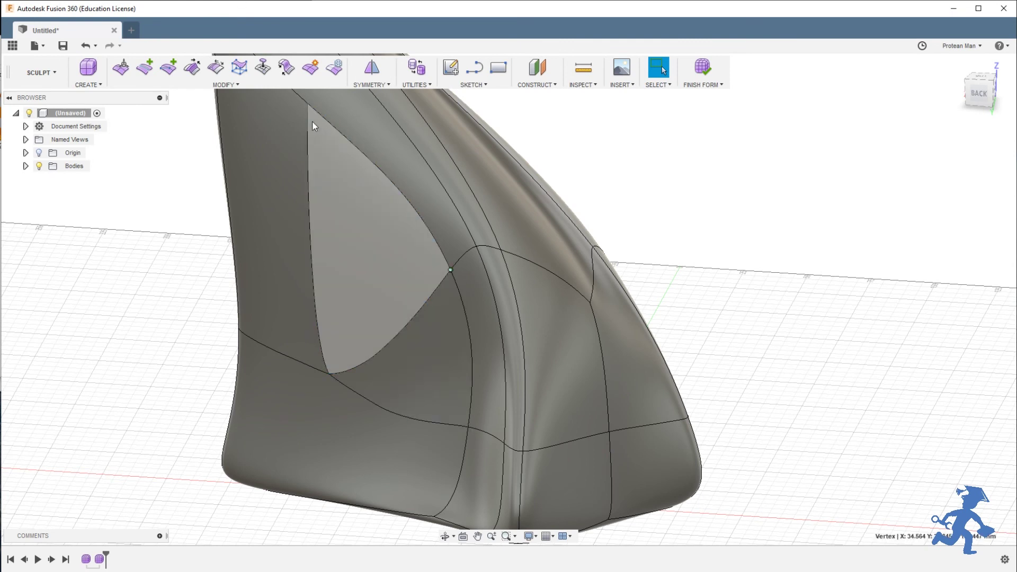
click(307, 102)
click(336, 159)
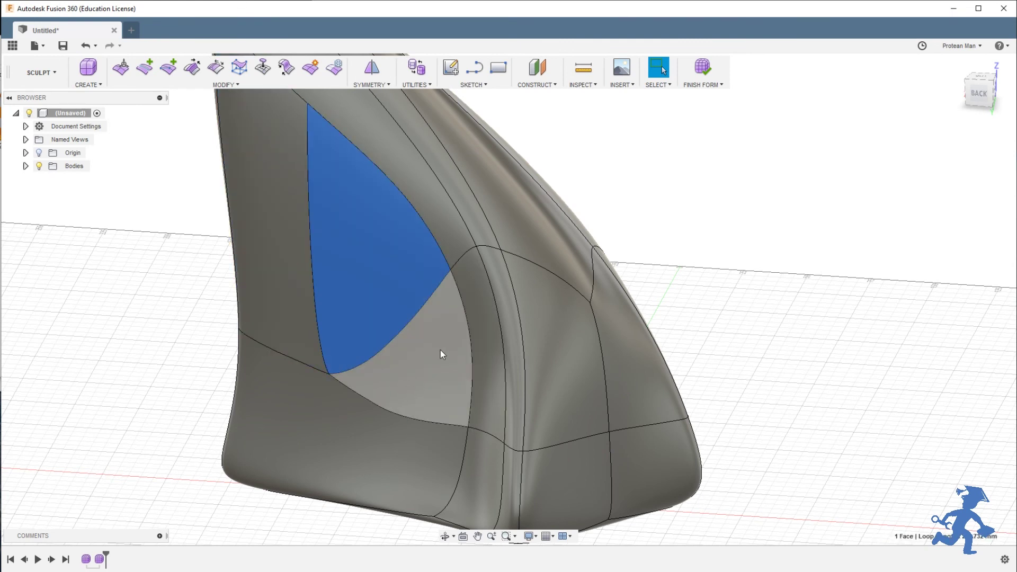
mouse_move(391, 276)
shift+middle_down()
mouse_move(364, 294)
mouse_move(440, 309)
shift+middle_up()
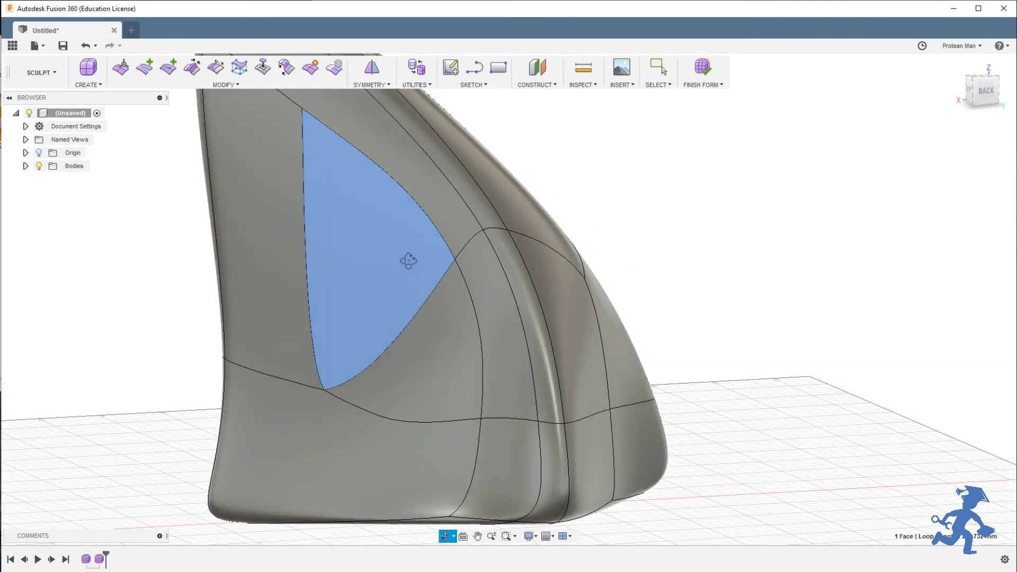
mouse_move(408, 260)
shift+middle_down()
mouse_move(382, 281)
mouse_move(369, 269)
shift+middle_up()
mouse_move(406, 235)
shift+middle_down()
mouse_move(388, 222)
mouse_move(387, 277)
mouse_move(472, 274)
mouse_move(297, 274)
mouse_move(382, 279)
mouse_move(395, 312)
shift+middle_up()
click(323, 345)
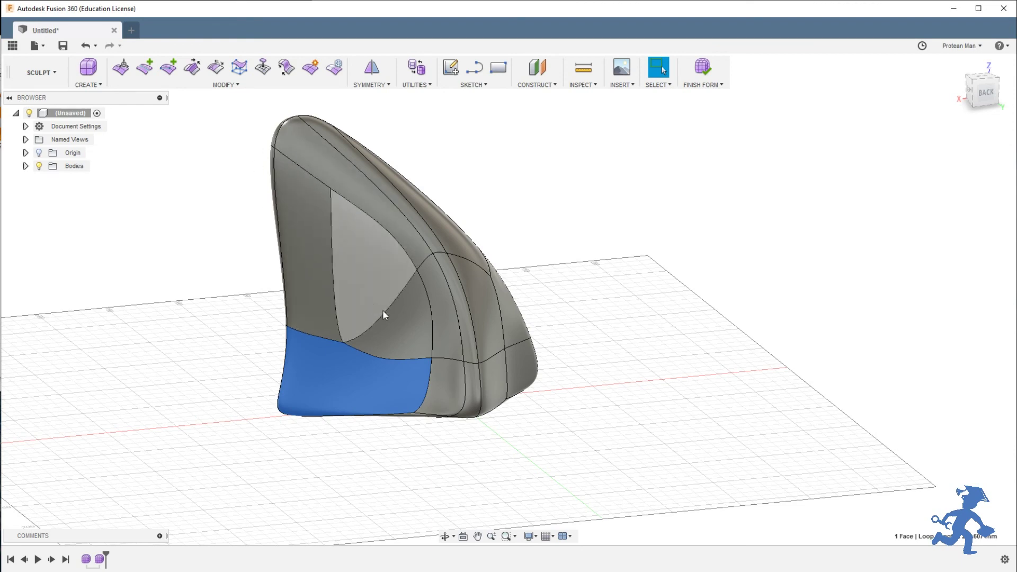
Step: Select the triangular face, then the whole sculpt body, orbiting to inspect the fin
double_click(411, 295)
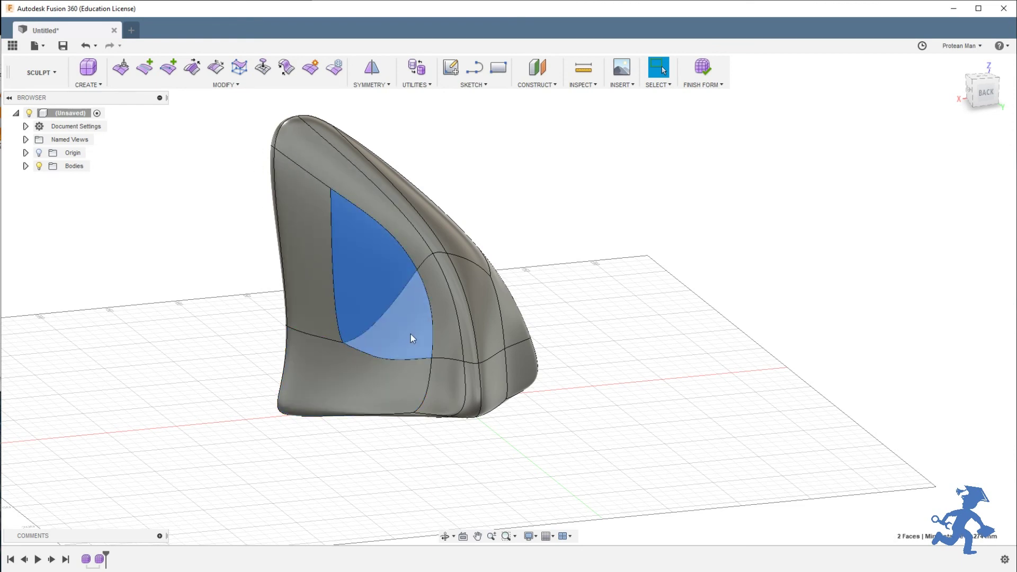
shift+middle_drag(410, 332, 414, 309)
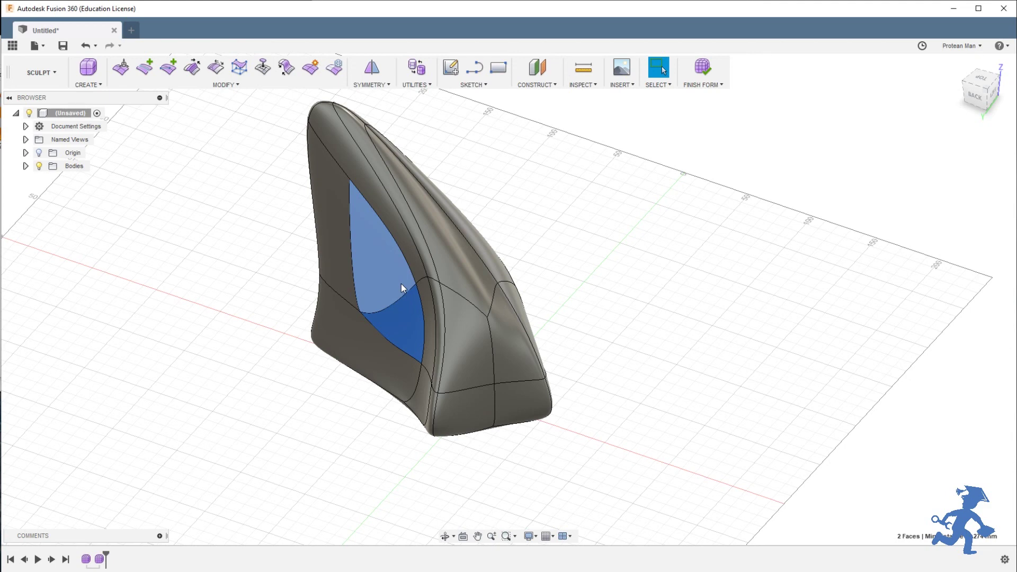
shift+middle_drag(401, 286, 443, 291)
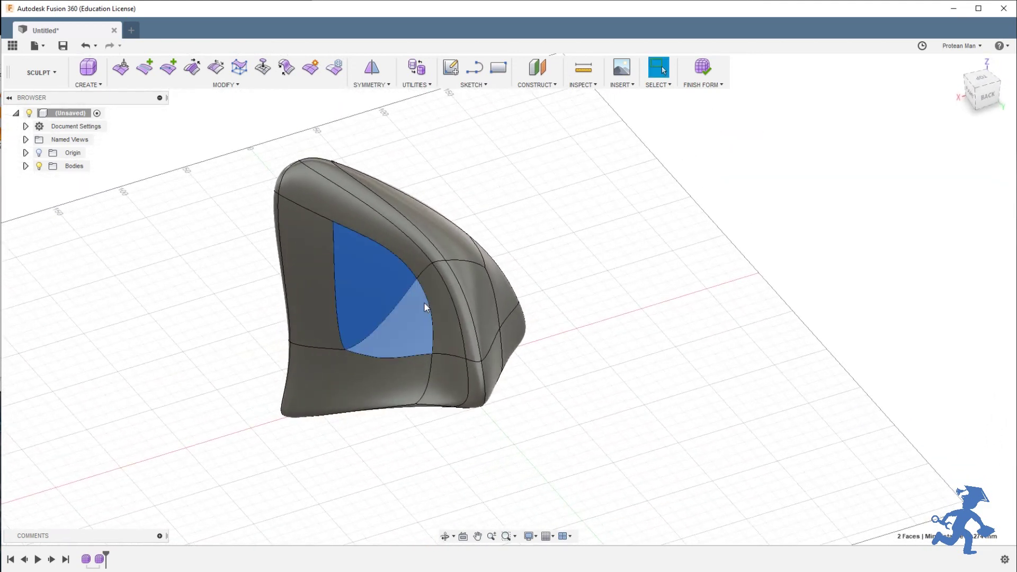
click(424, 258)
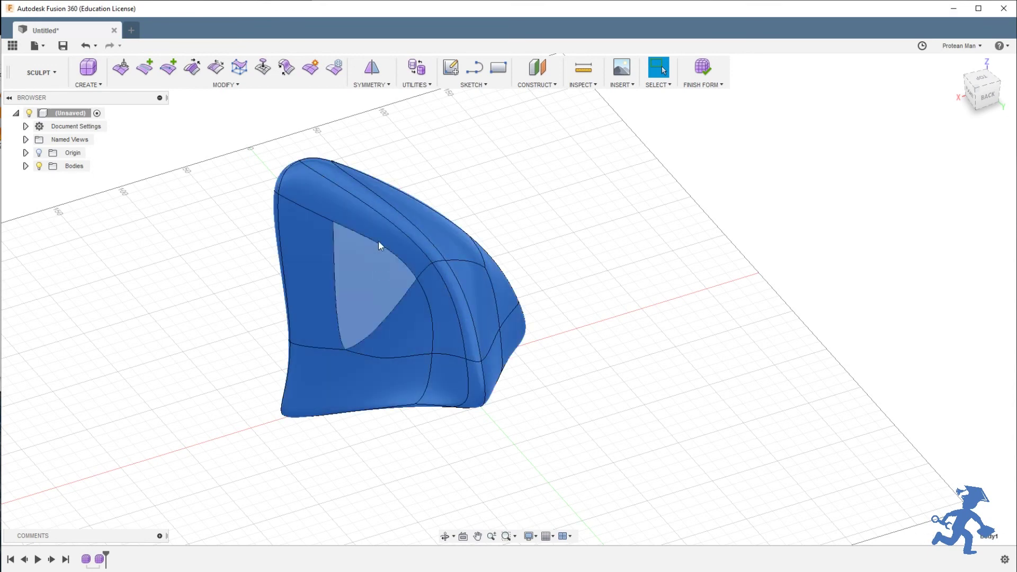
shift+middle_drag(503, 279, 465, 277)
Step: Zoom in on the left side and insert an edge between the lower and upper edges
key(Escape)
key(Escape)
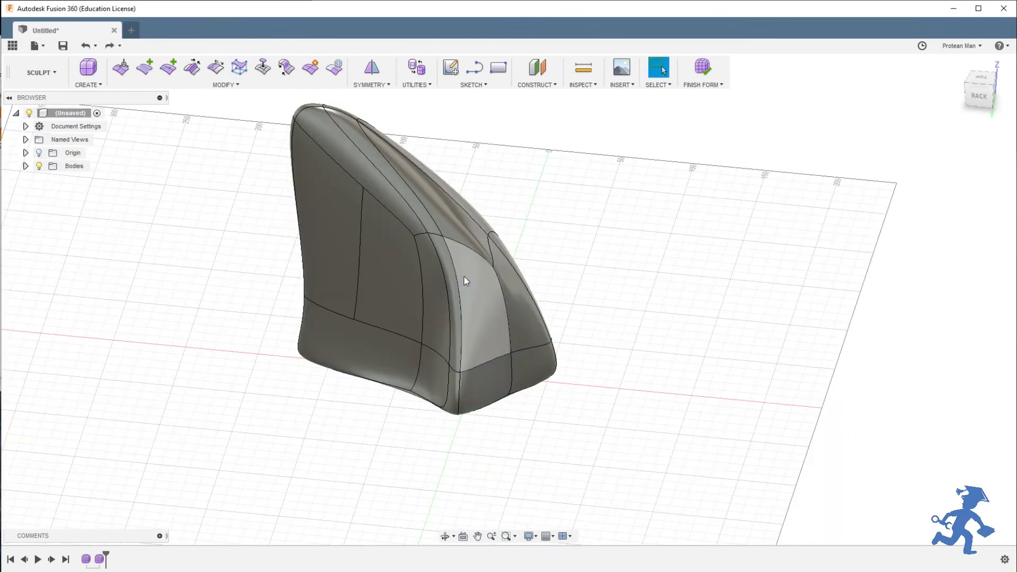
shift+middle_drag(399, 284, 395, 305)
scroll(392, 292, up, 3)
click(175, 67)
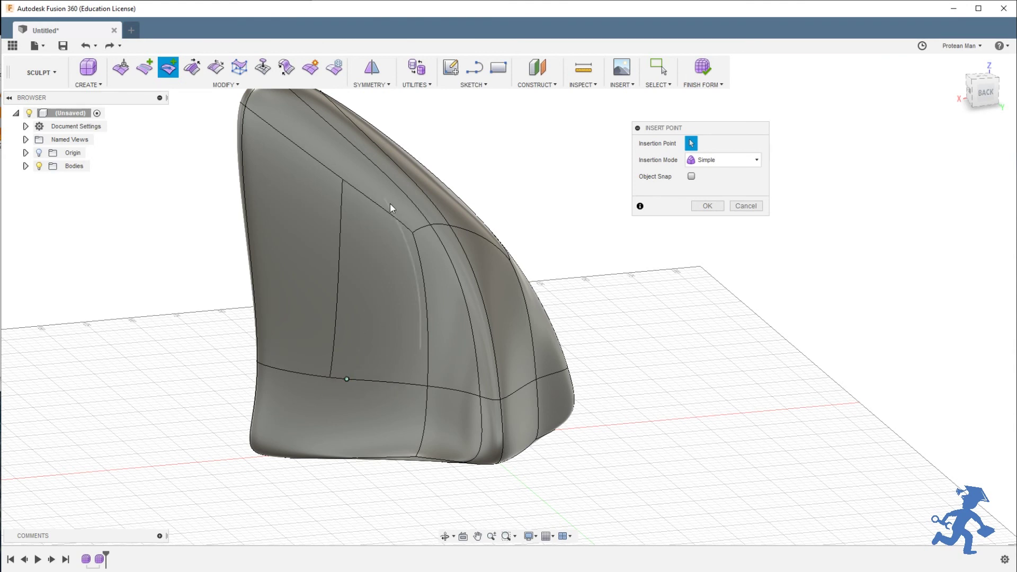
click(716, 204)
Step: Select the narrow face, then the large upper-left face, to check the split
shift+middle_drag(447, 325, 399, 272)
click(398, 269)
click(363, 232)
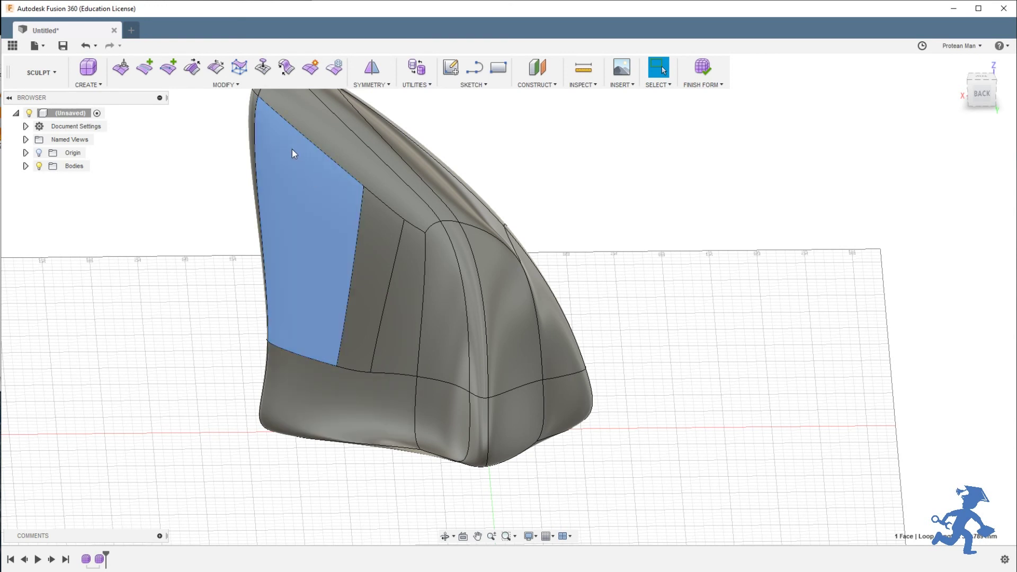
middle_drag(291, 143, 304, 159)
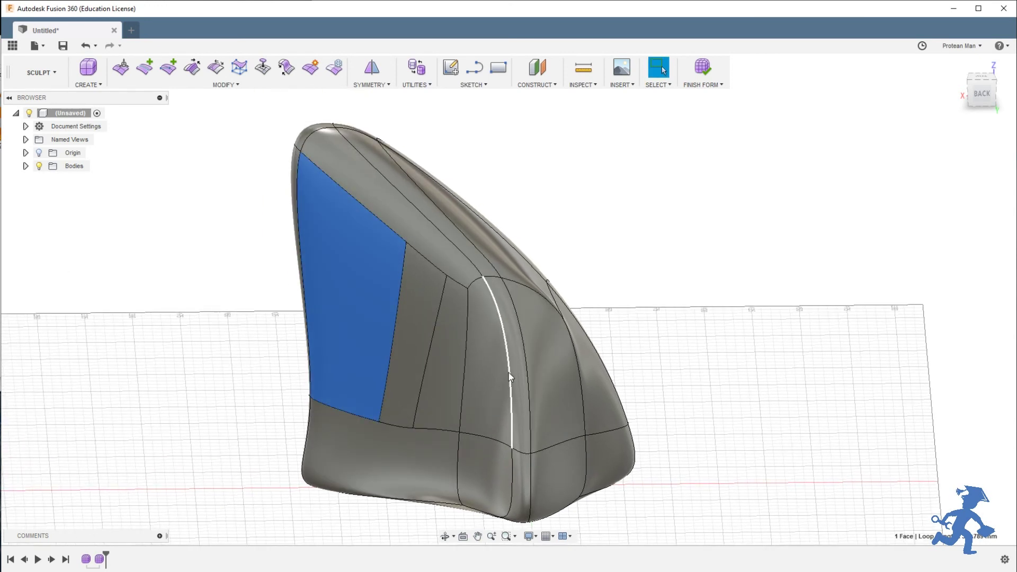
mouse_move(487, 261)
middle_down()
mouse_move(464, 225)
mouse_move(472, 203)
mouse_move(522, 200)
mouse_move(454, 223)
mouse_move(377, 207)
mouse_move(309, 222)
mouse_move(199, 216)
mouse_move(321, 256)
middle_up()
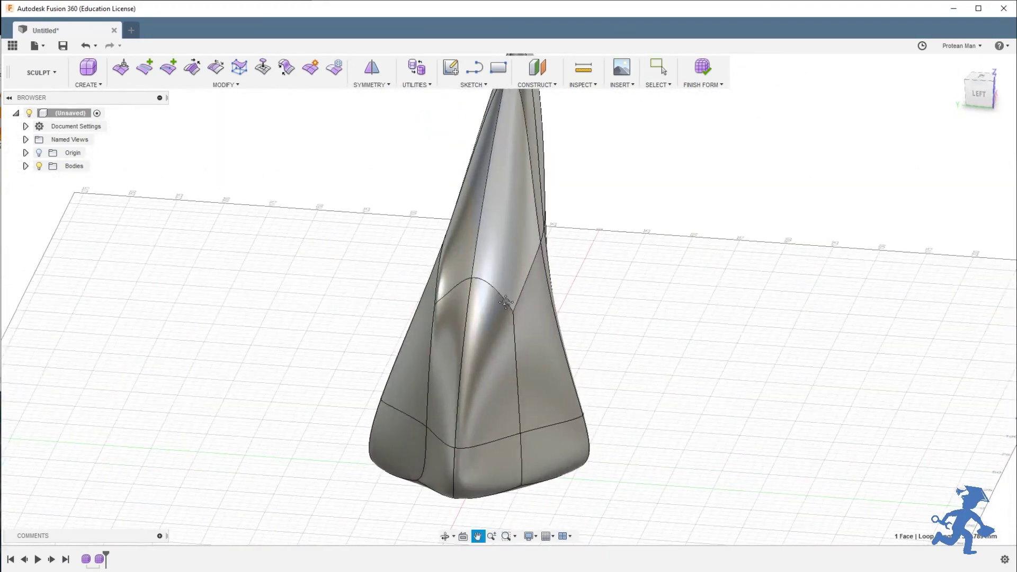
middle_drag(496, 304, 461, 296)
shift+middle_drag(482, 248, 482, 323)
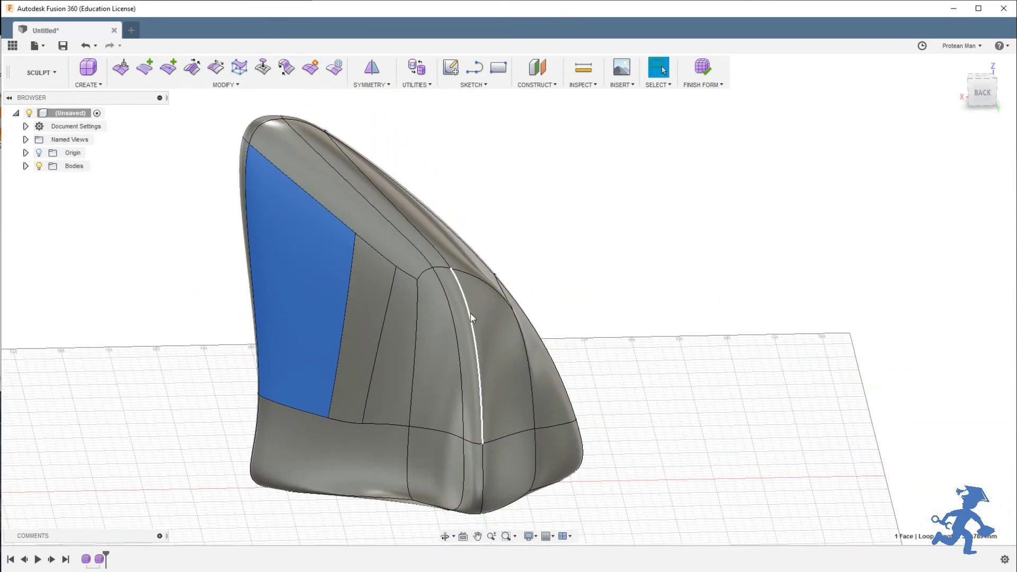